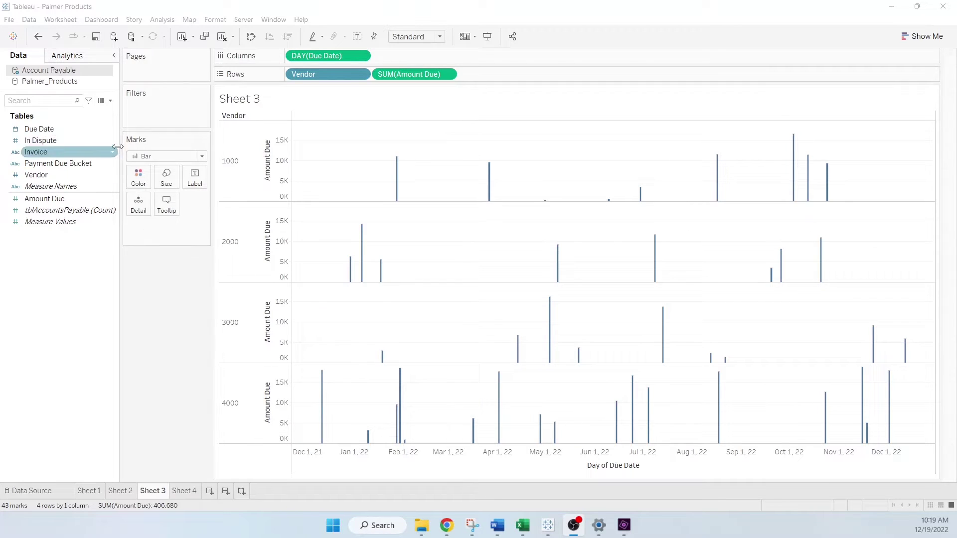
Review the Payment Due Bucket formula, then switch to the Sheet 4 worksheet.
right_click(116, 165)
left_click(157, 226)
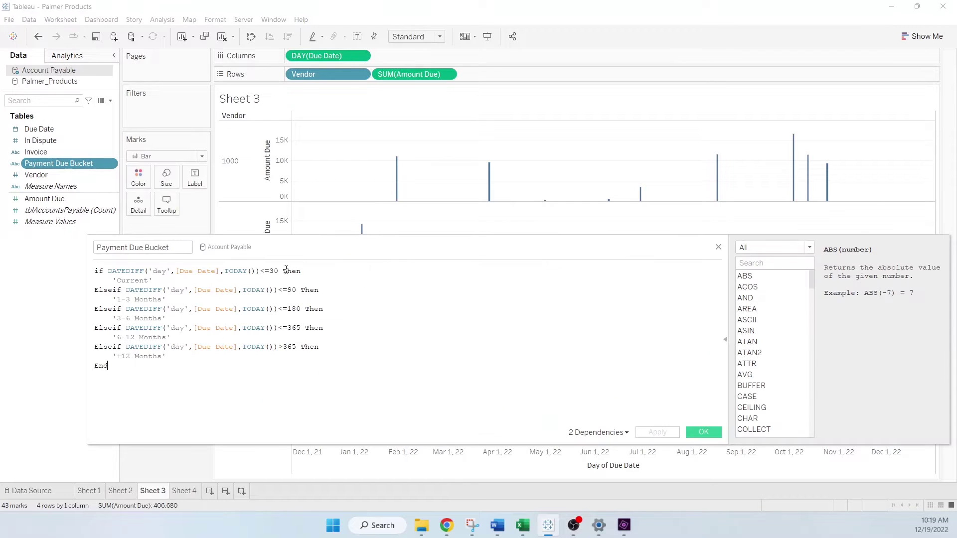
scroll(391, 394, "up", 1)
scroll(374, 381, "up", 1)
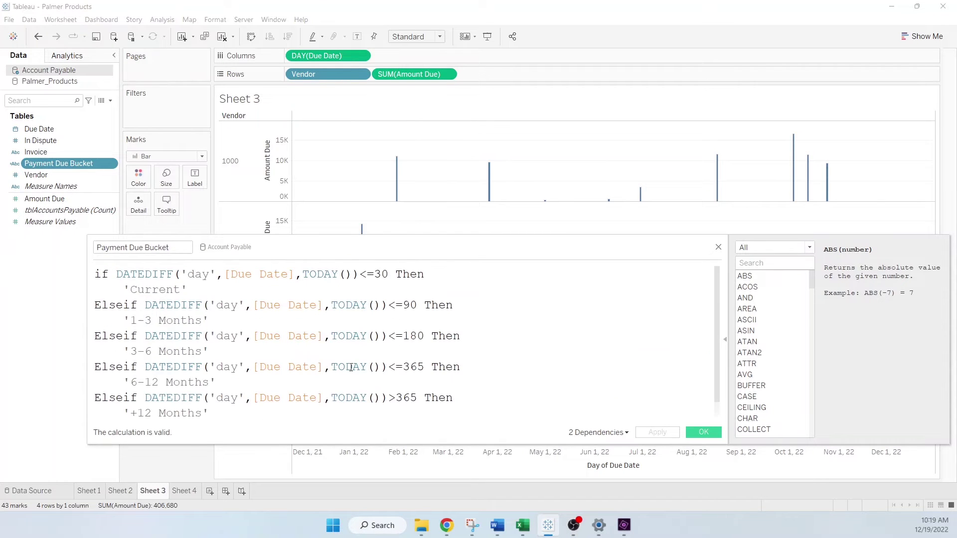
scroll(350, 367, "down", 1)
scroll(346, 362, "down", 1)
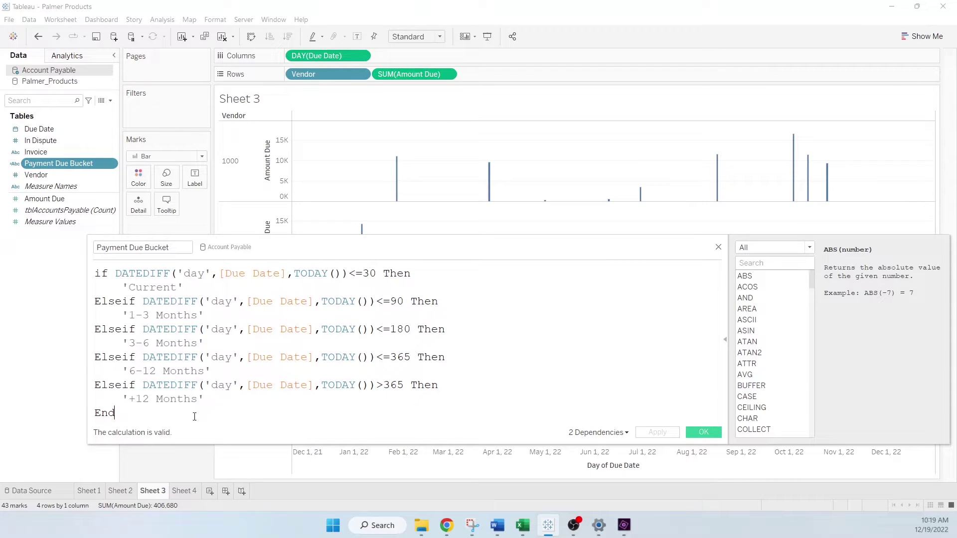
left_click(703, 433)
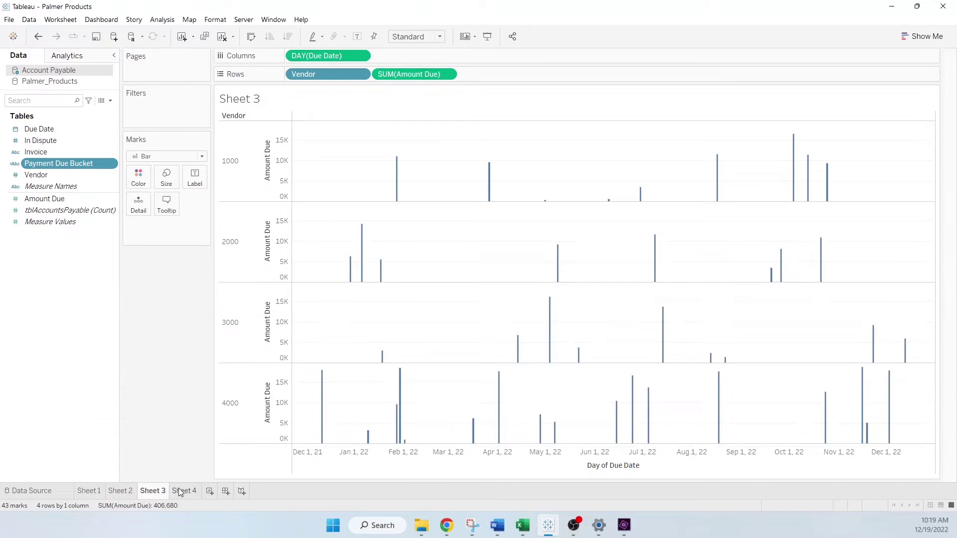
left_click(184, 491)
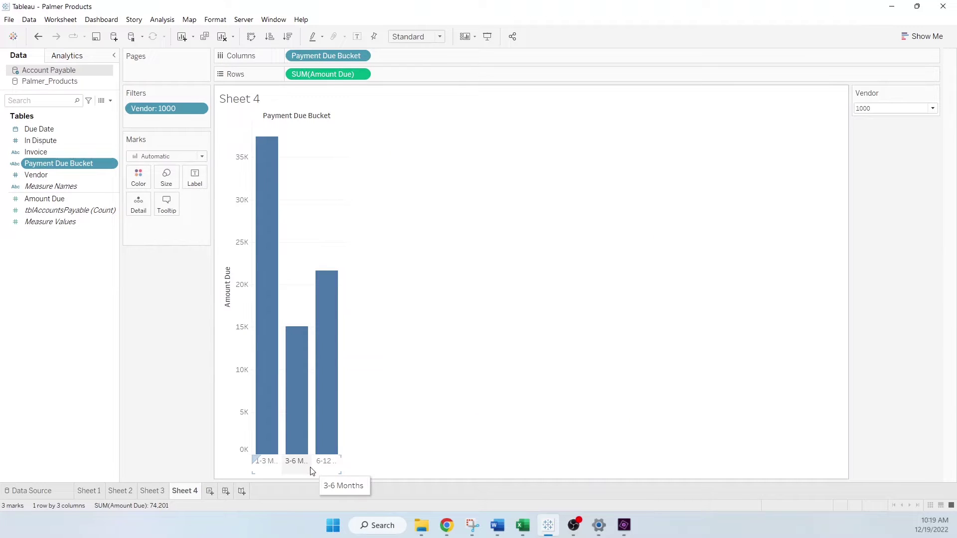
mouse_move(167, 108)
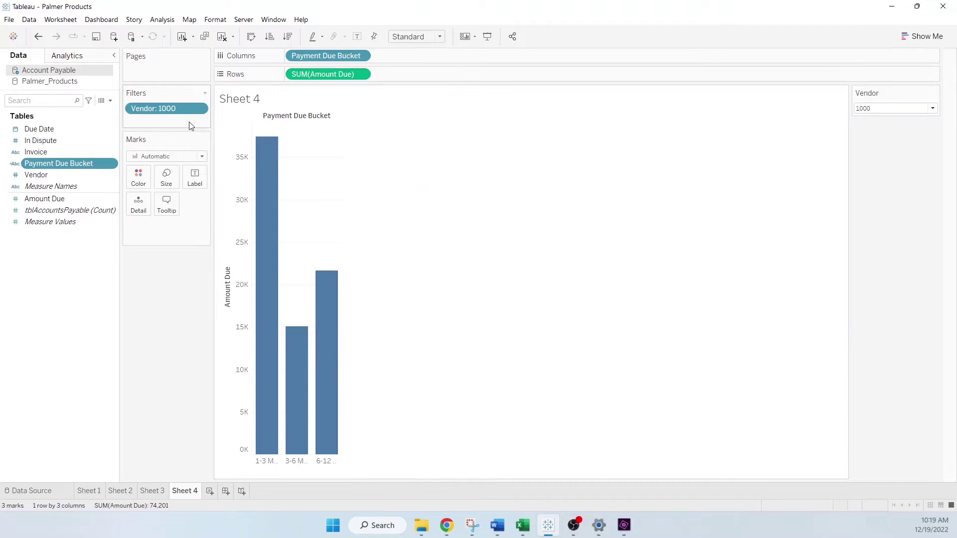
Filter Sheet 4 through vendors 2000, 3000 and 1000, ending on vendor 4000.
left_click(933, 108)
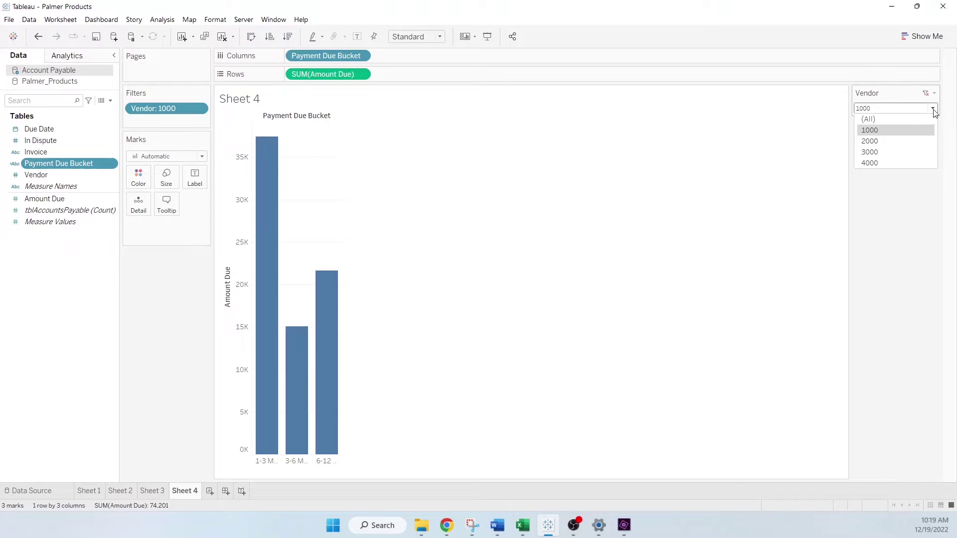
left_click(870, 141)
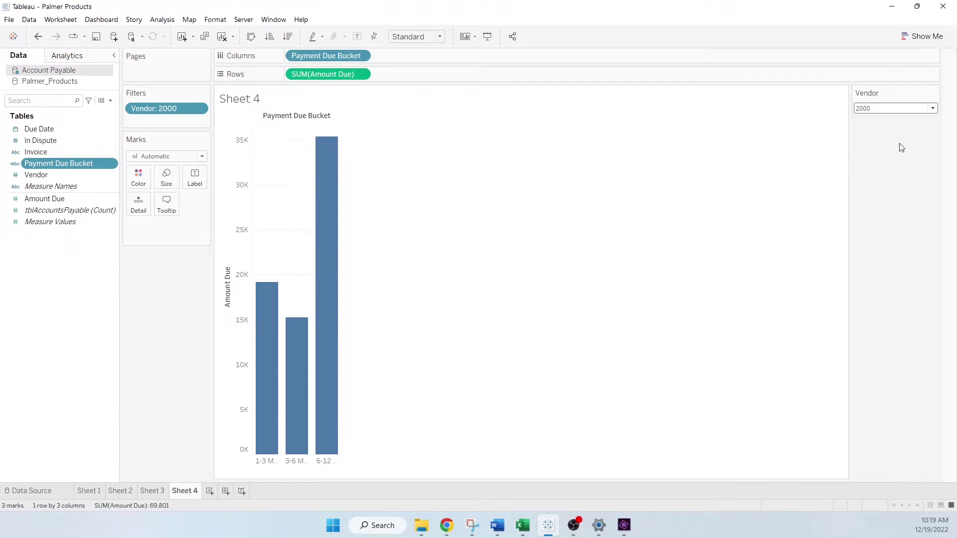
left_click(934, 109)
left_click(914, 152)
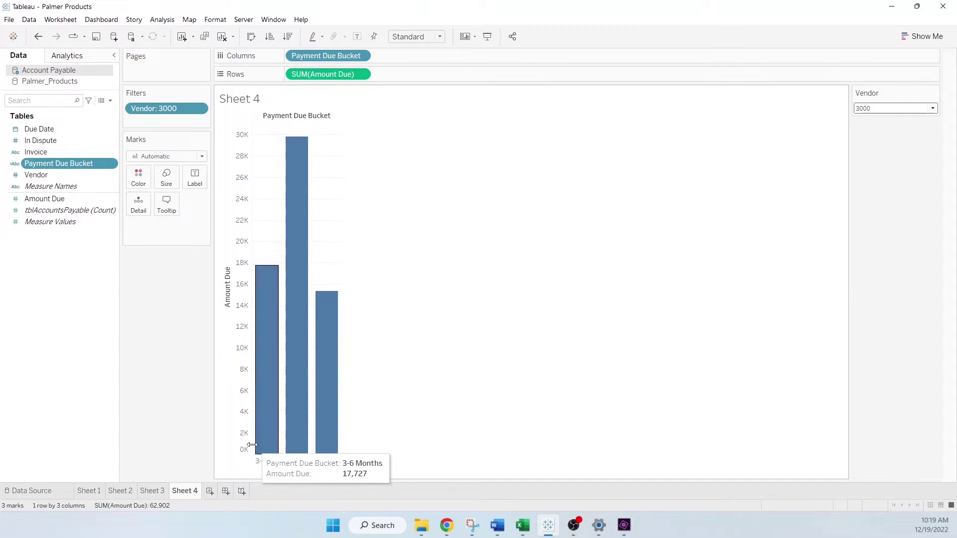
left_click(932, 109)
left_click(869, 130)
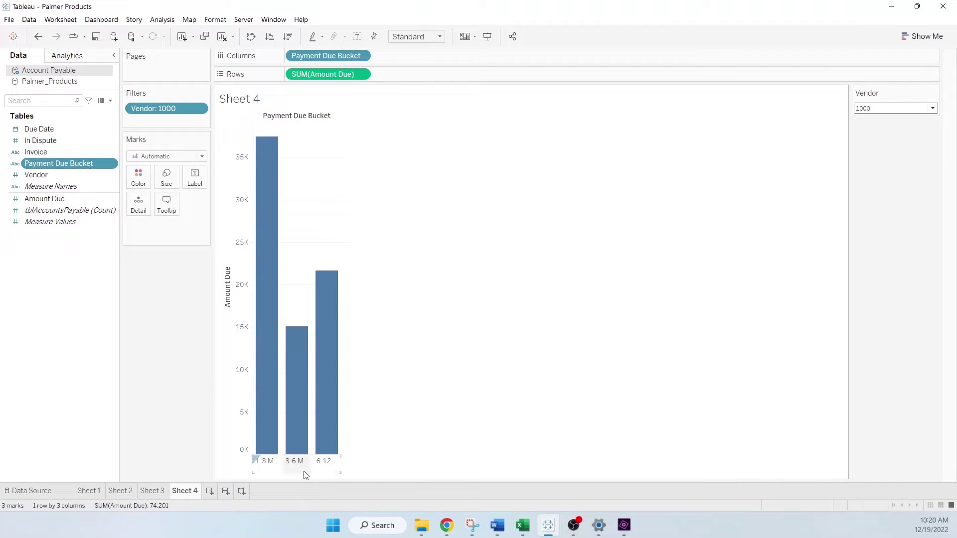
left_click(932, 109)
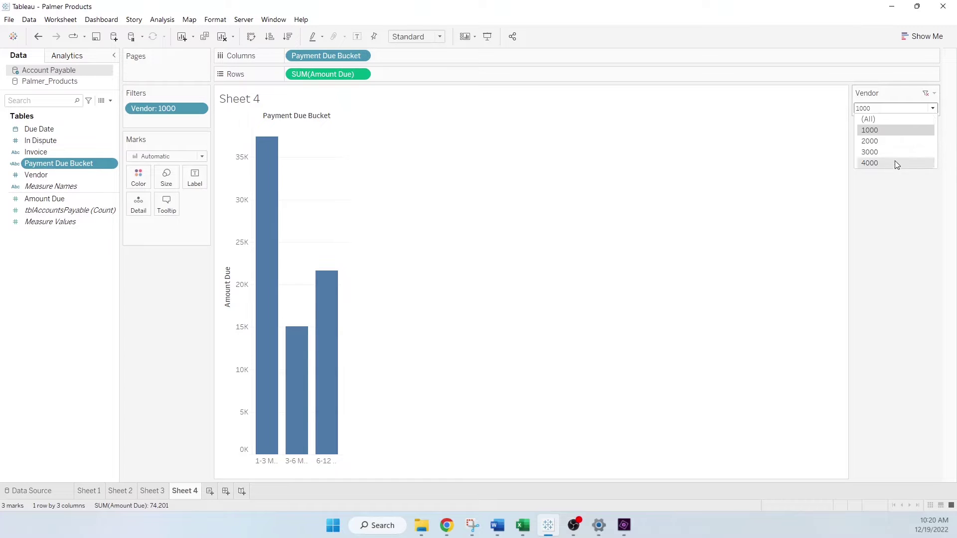
left_click(889, 164)
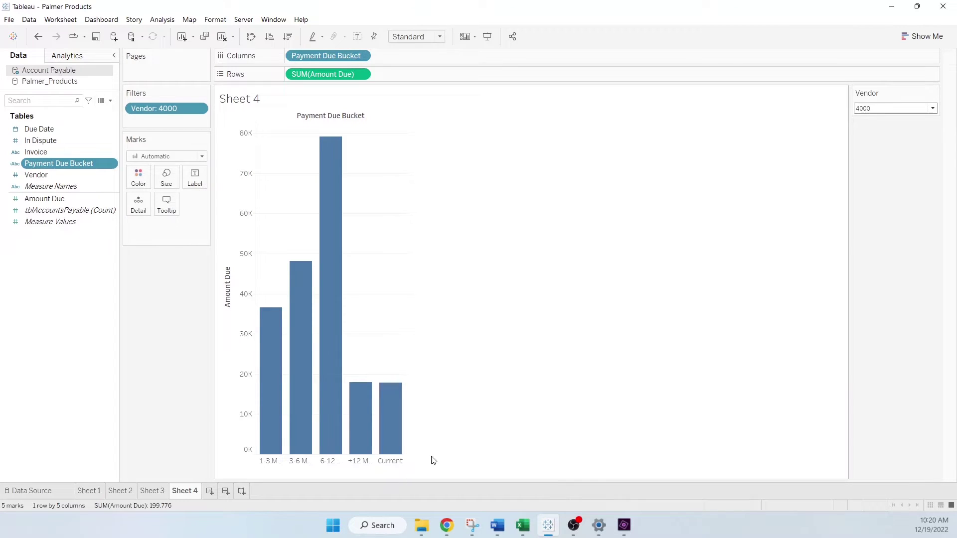
left_click(523, 525)
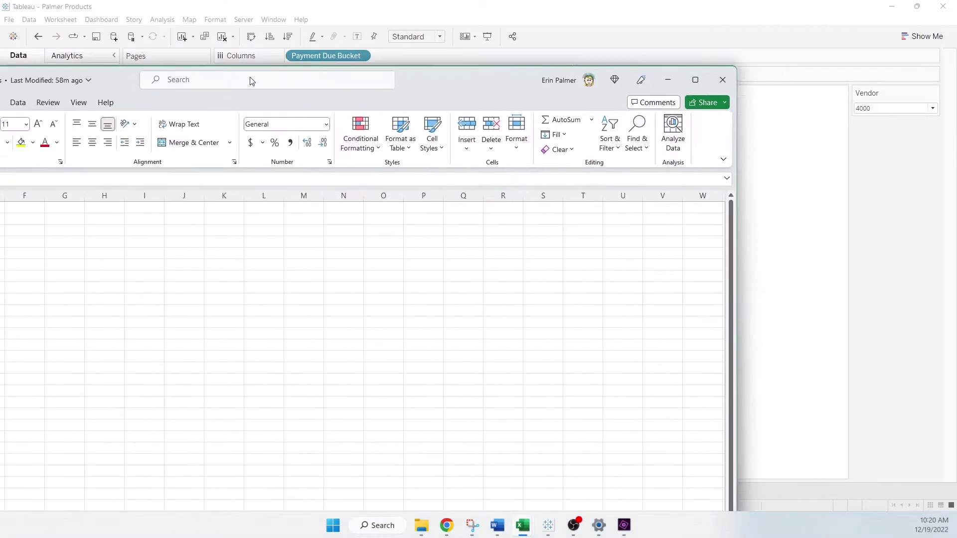
left_click_drag(253, 79, 762, 91)
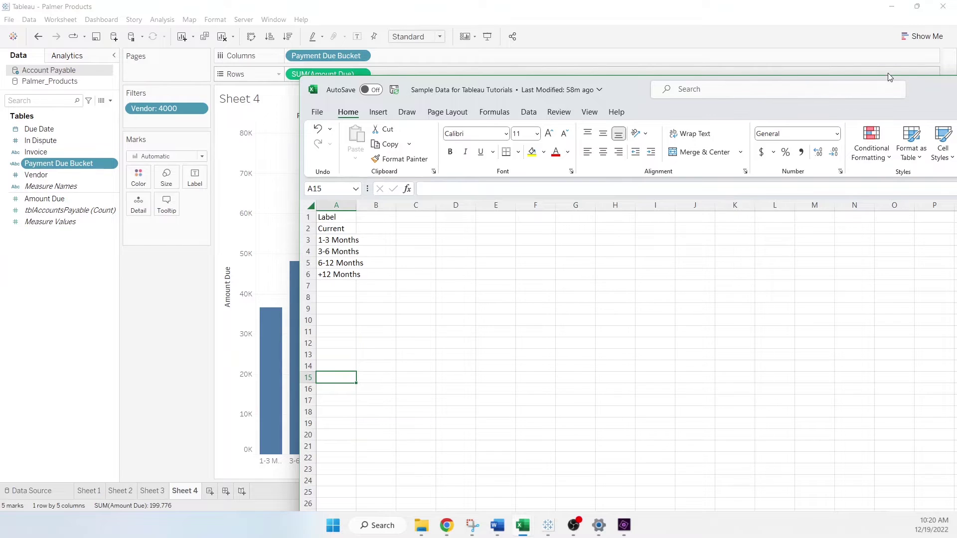
left_click_drag(927, 83, 921, 80)
key("alt+Tab")
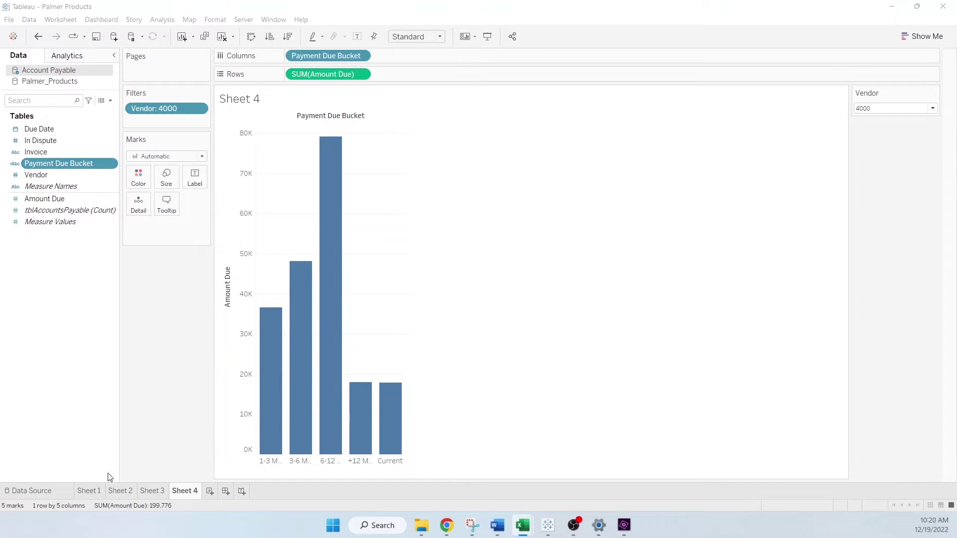
Add the Palmer Products AP helper sheet to the data source with main-table join calculation 1.
left_click(54, 492)
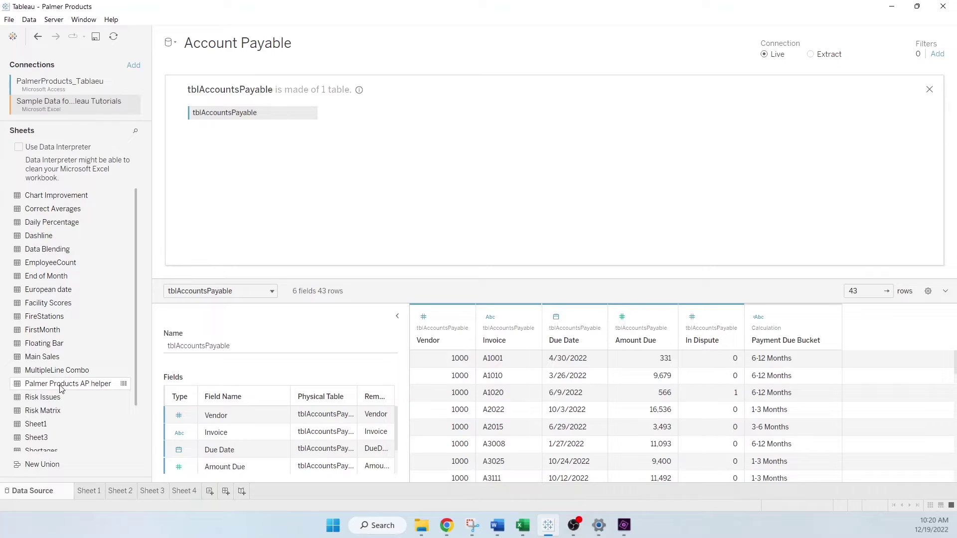
left_click_drag(64, 383, 362, 112)
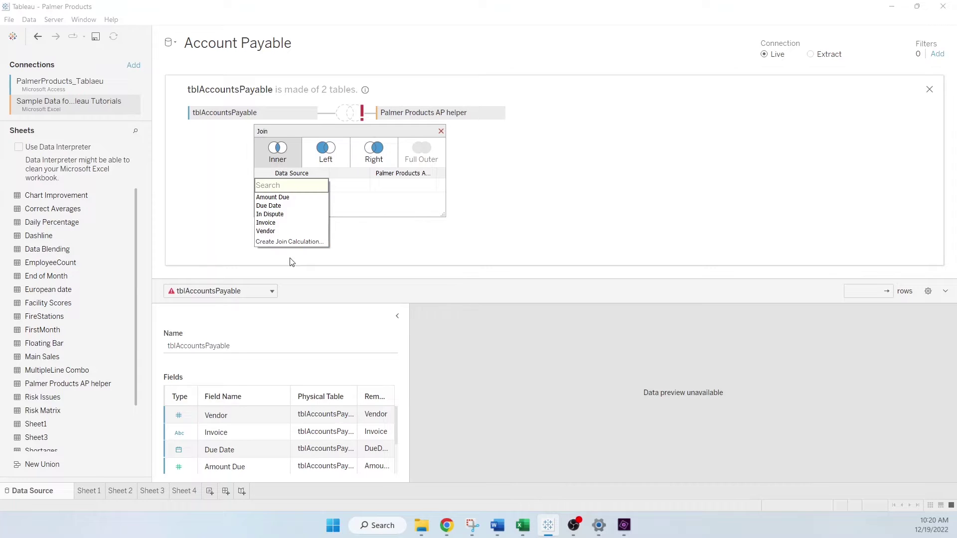
left_click(287, 241)
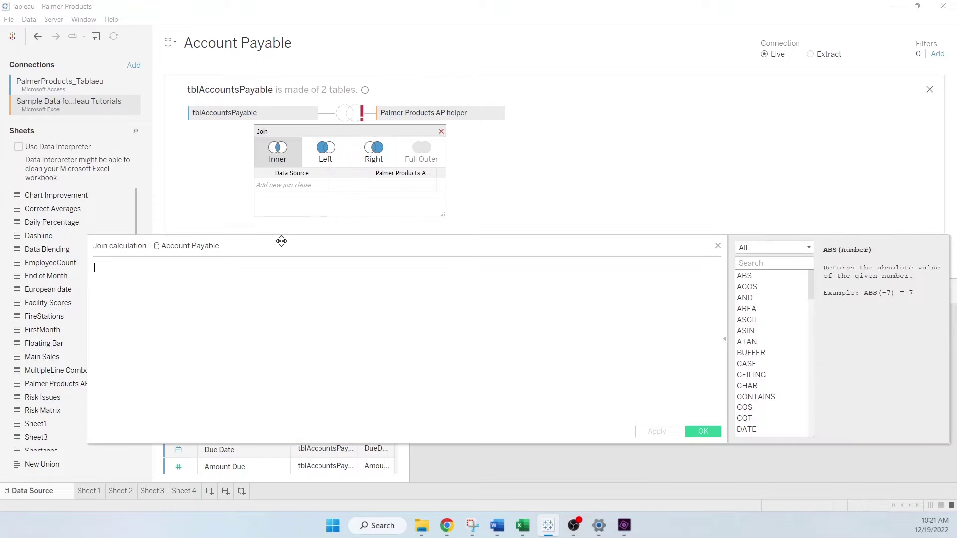
type("1")
left_click(704, 432)
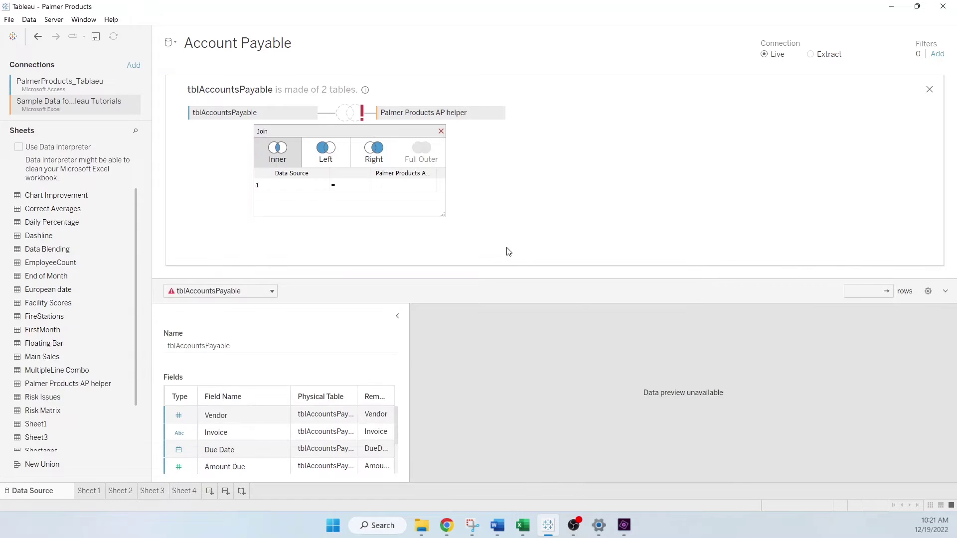
Give the helper sheet join calculation 1, make it a Left join, and return to Sheet 4.
left_click(430, 187)
left_click(404, 214)
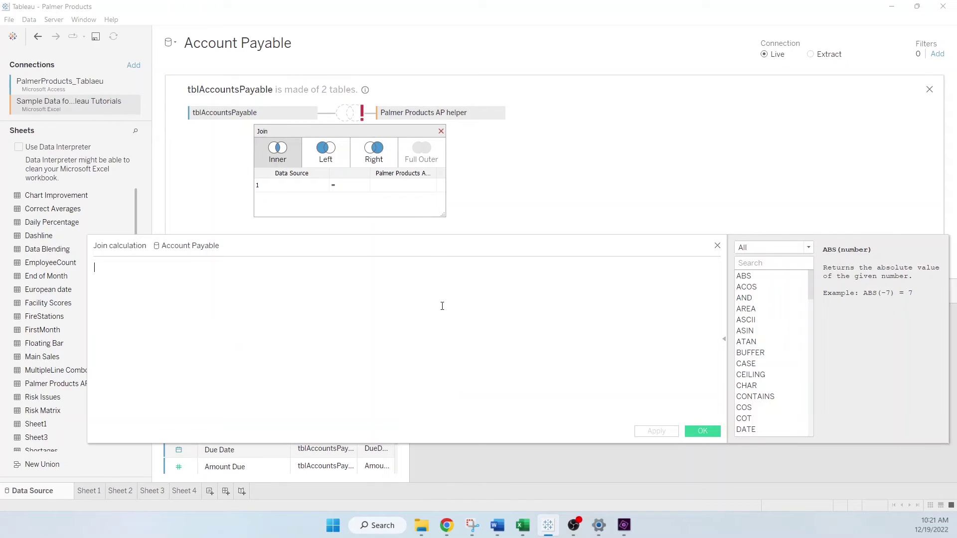
type("1")
left_click(702, 433)
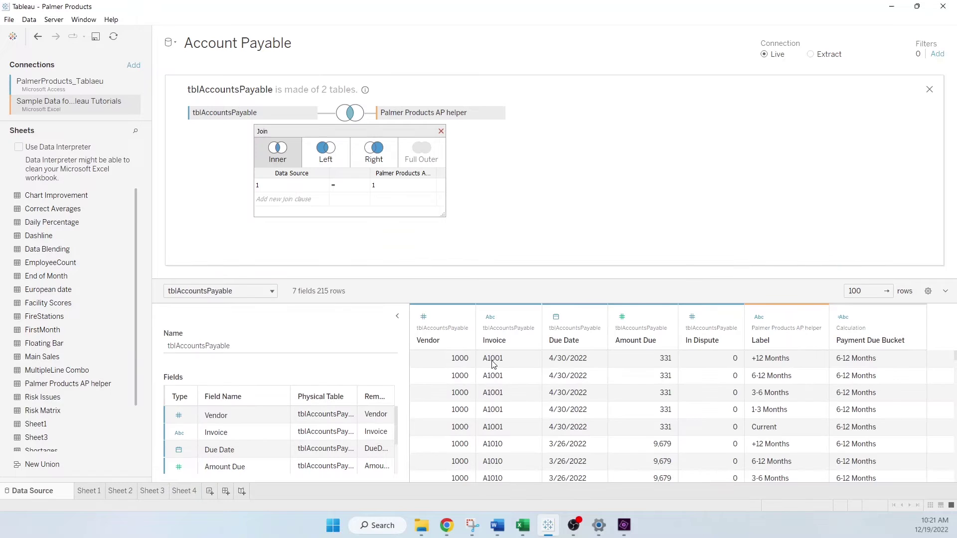
left_click(326, 154)
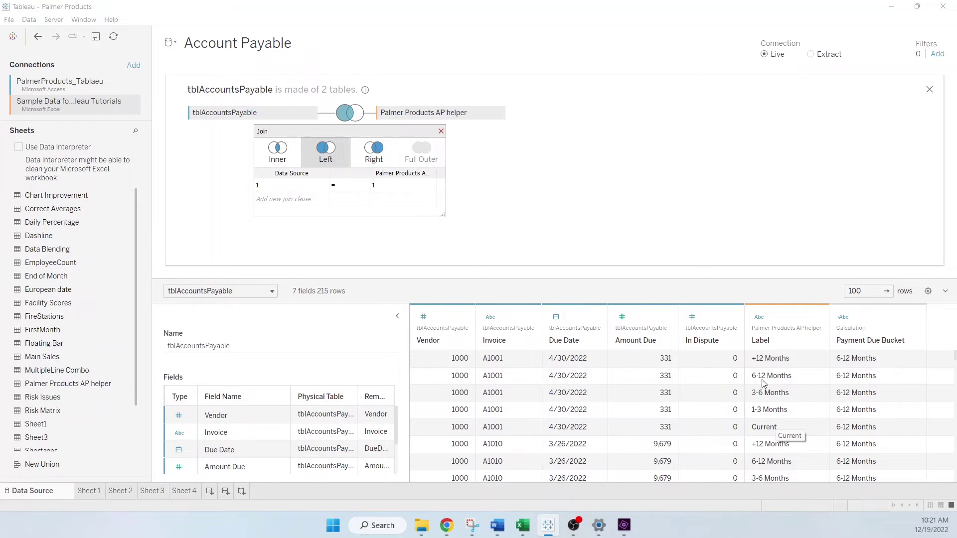
left_click(184, 491)
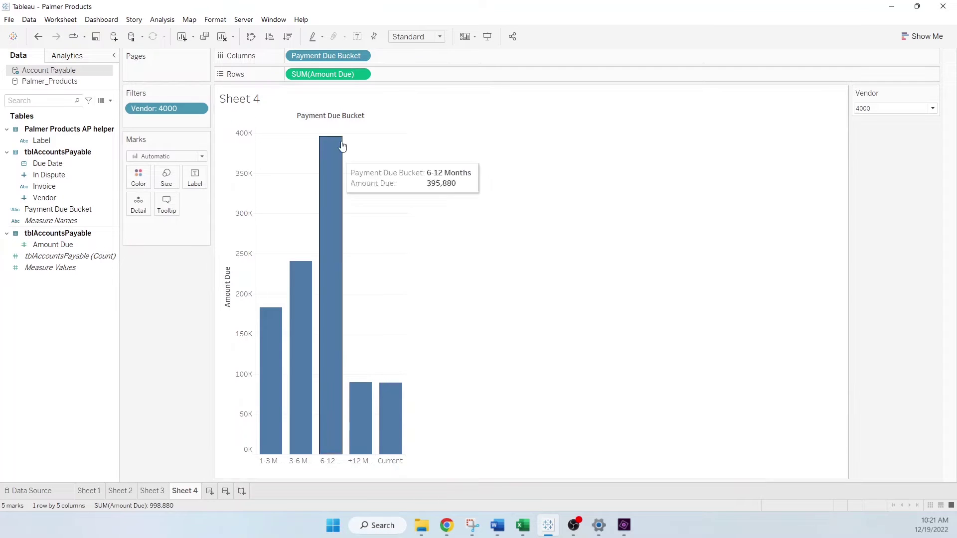
left_click(41, 140)
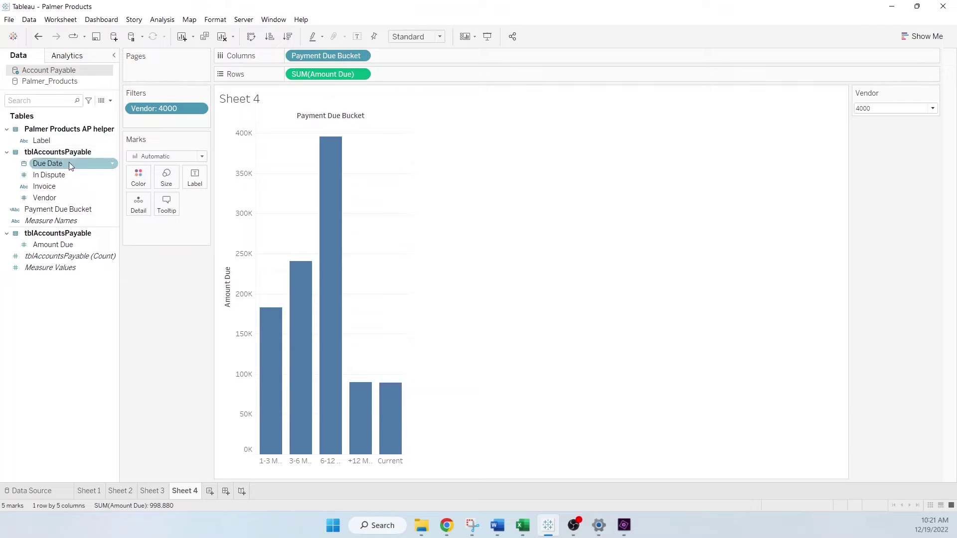
left_click(146, 297)
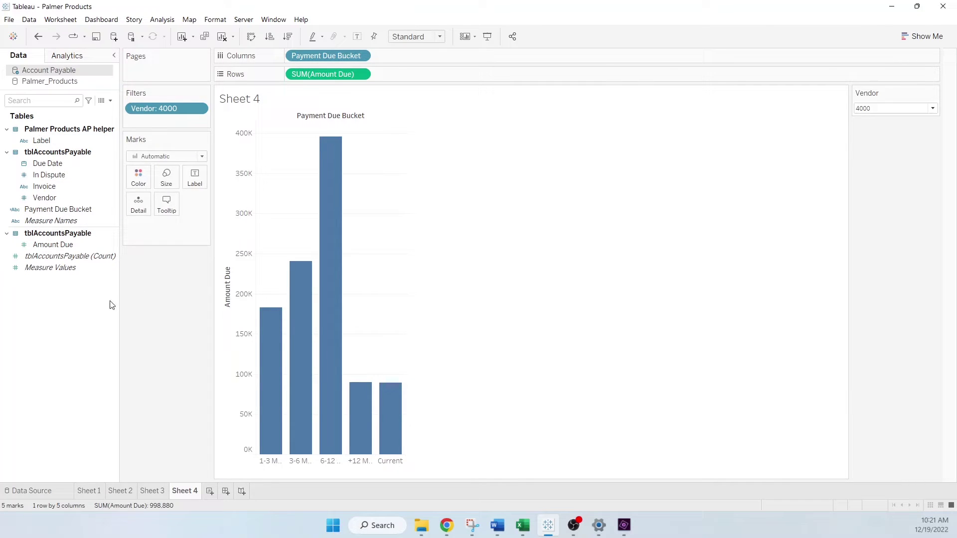
left_click(53, 245)
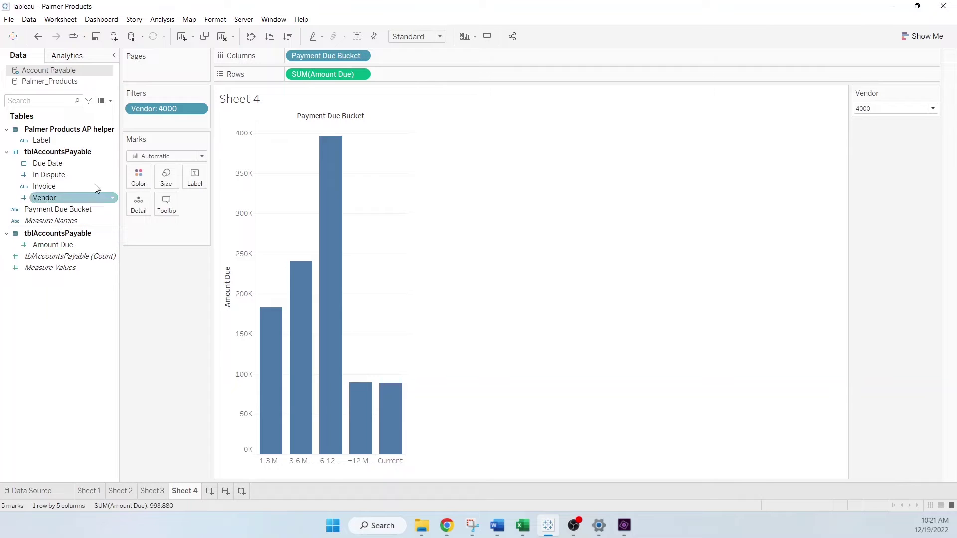
left_click(110, 101)
Create calculated field 'Amount' as IF [Label]=[Payment Due Bucket] THEN [Amount Due] END.
left_click(54, 111)
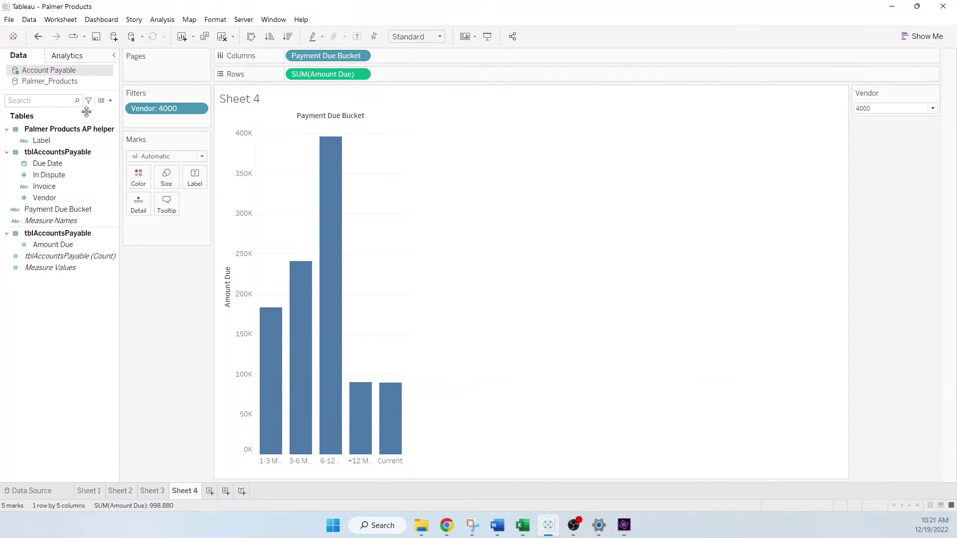
type("Amount")
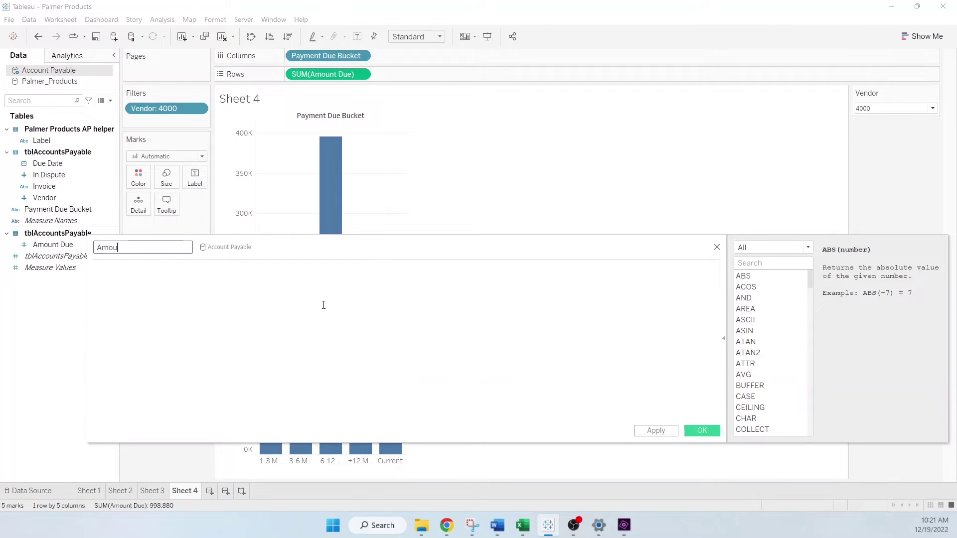
left_click(237, 279)
type("if la")
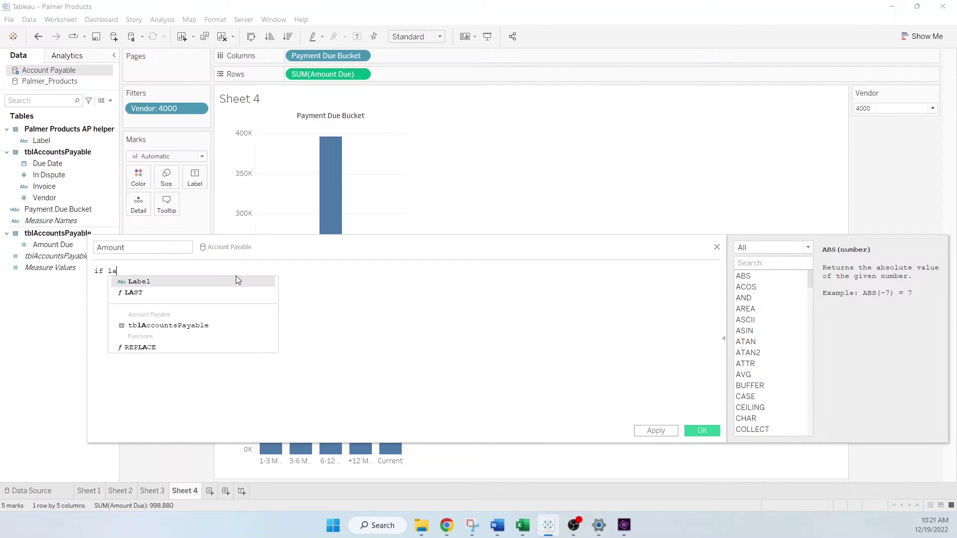
type("b")
key("Return")
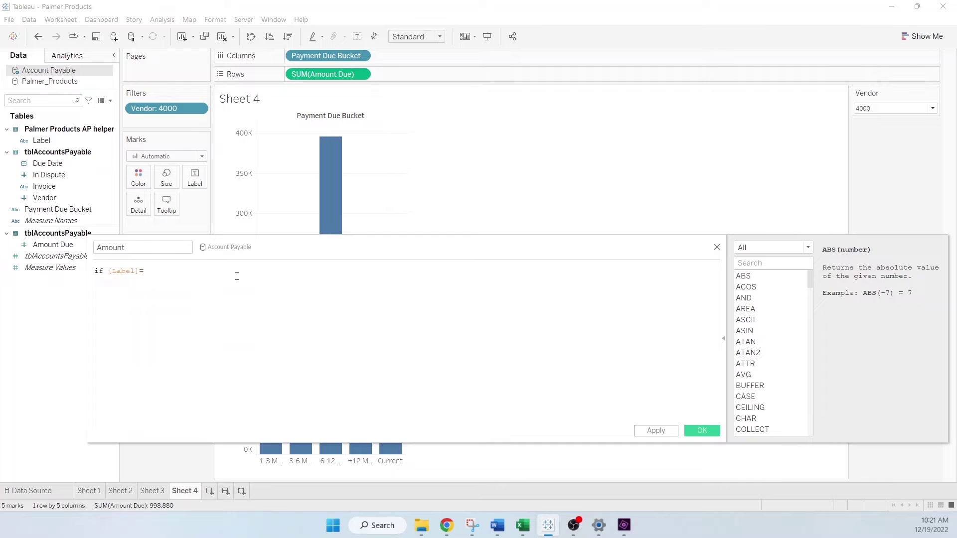
type("pay,")
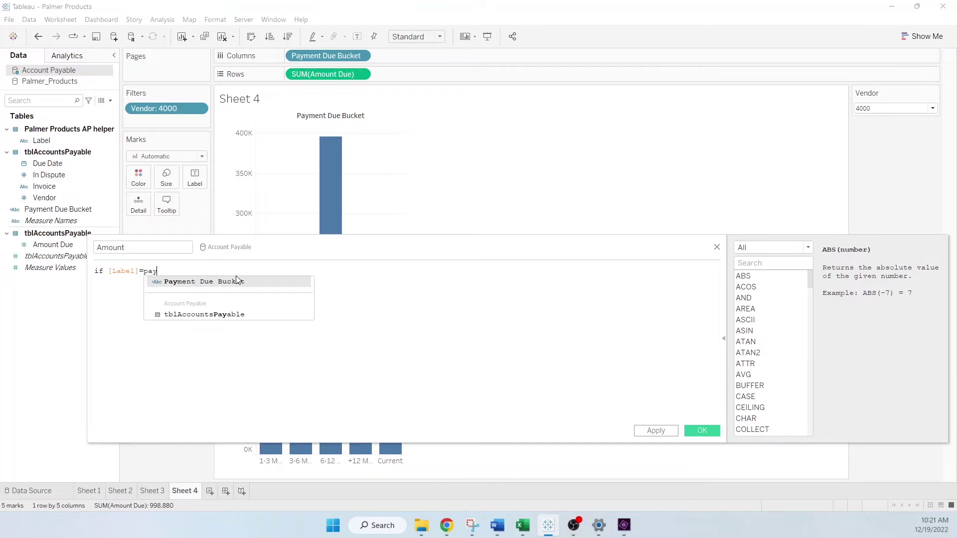
key("Return")
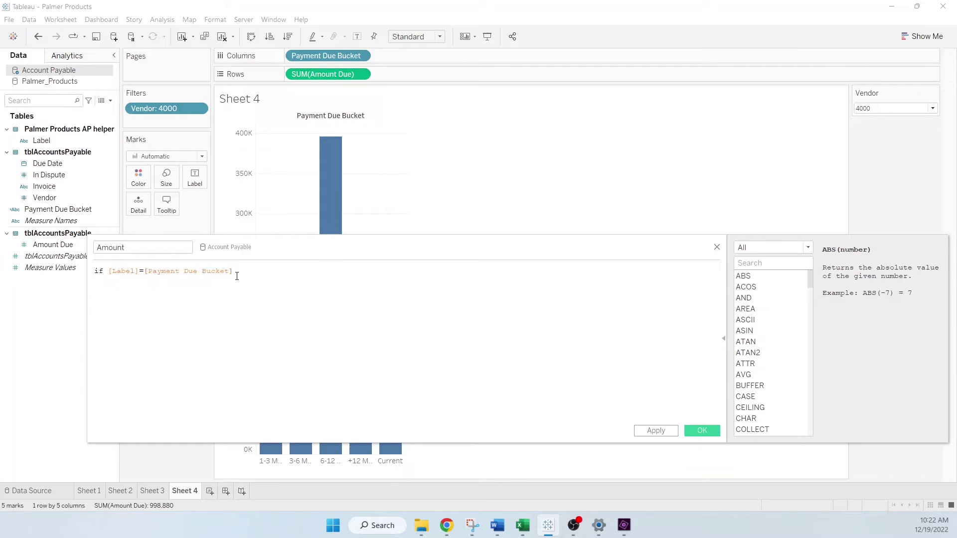
type(" then     ")
type("amou")
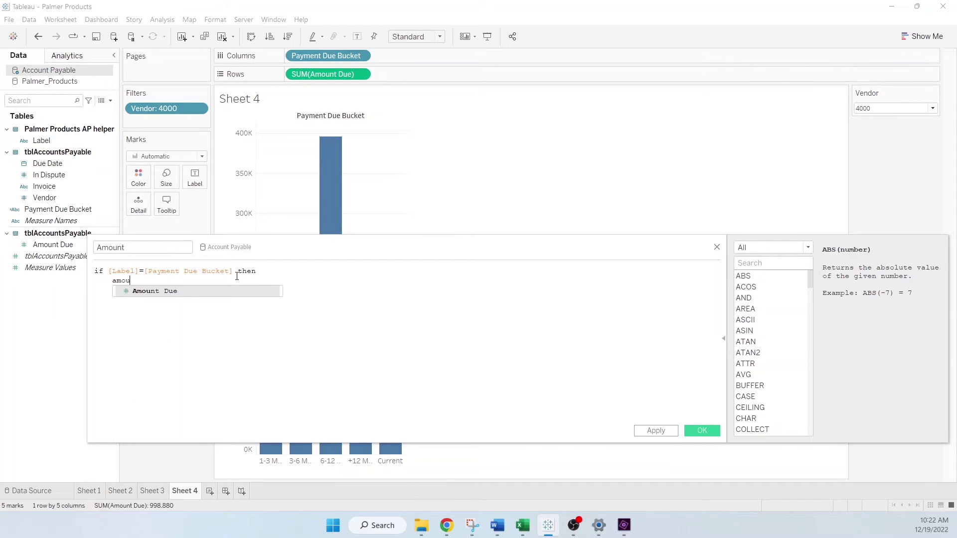
key("Return")
key("Return")
type("end")
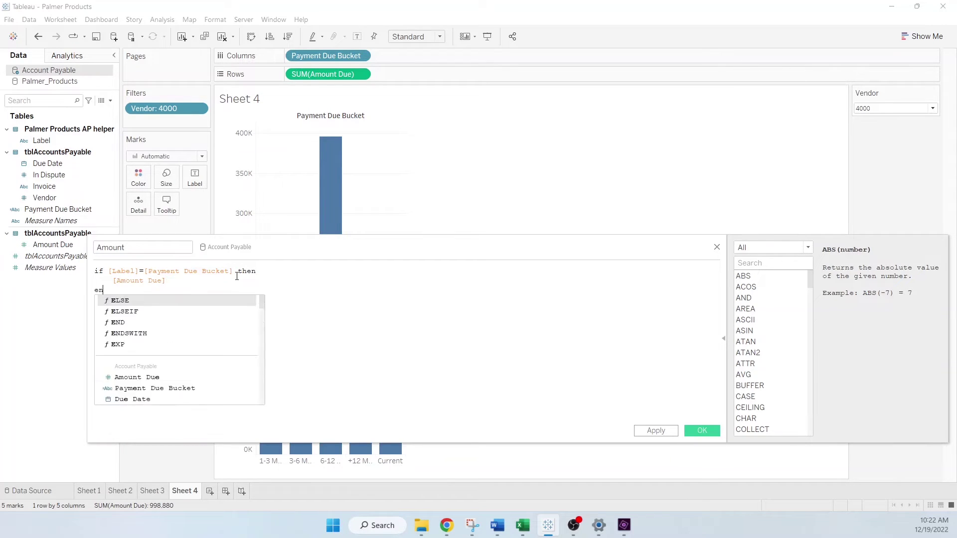
left_click(698, 432)
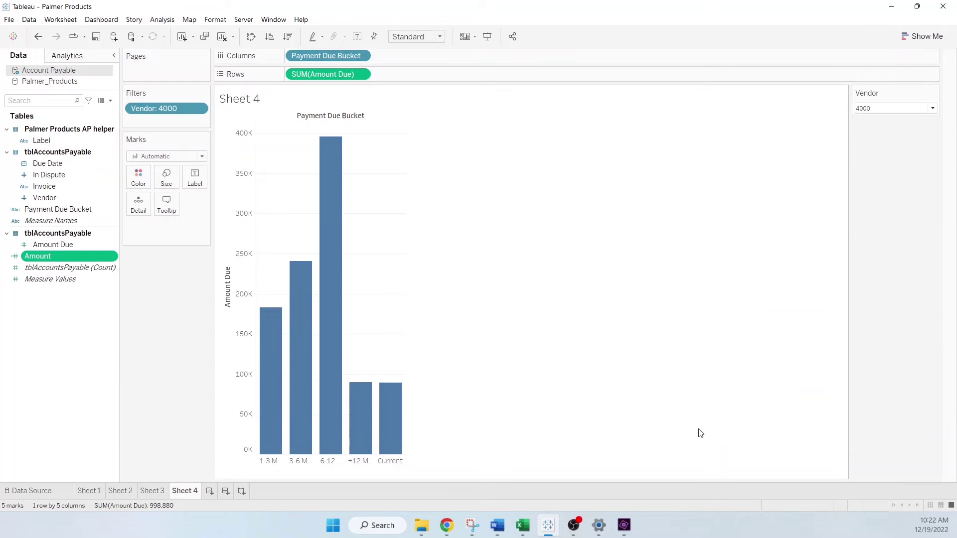
left_click(31, 490)
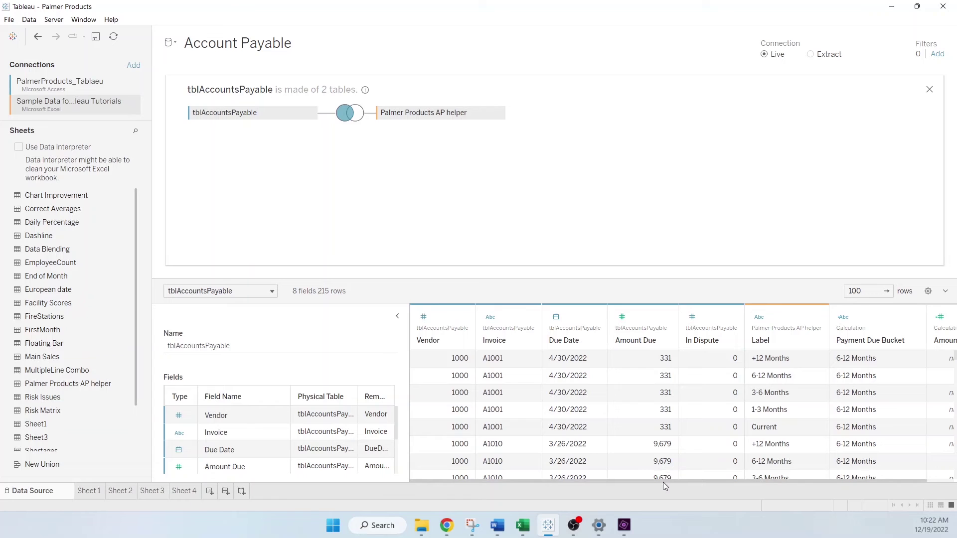
left_click_drag(664, 483, 732, 483)
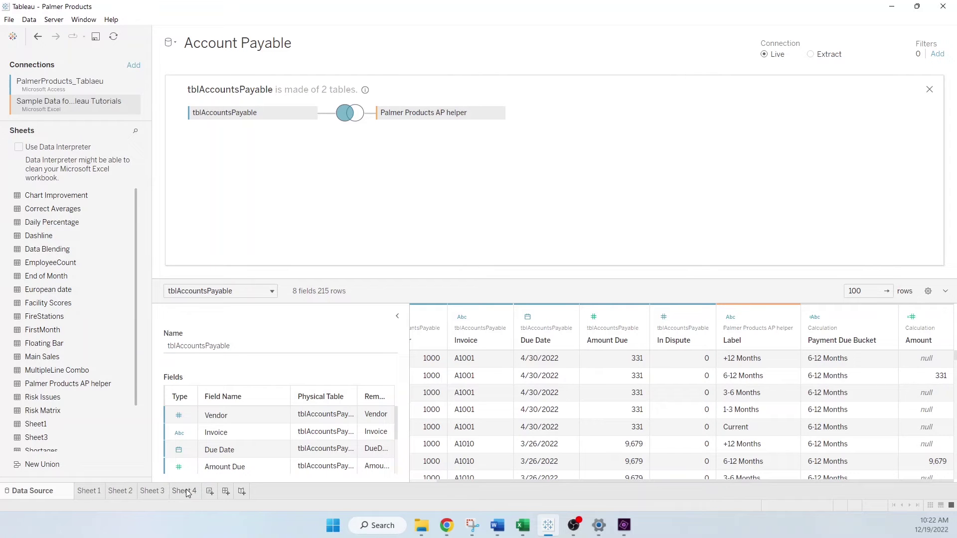
left_click(153, 491)
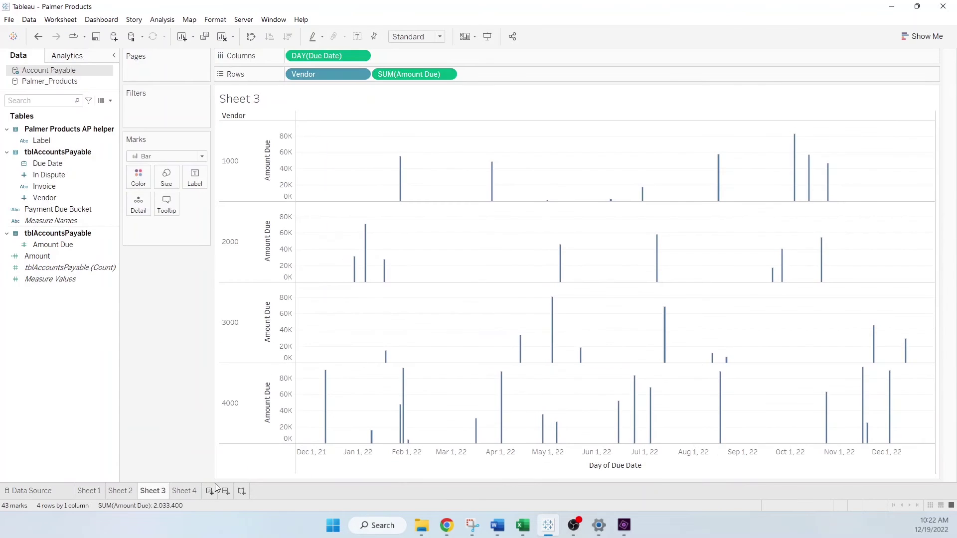
left_click(185, 491)
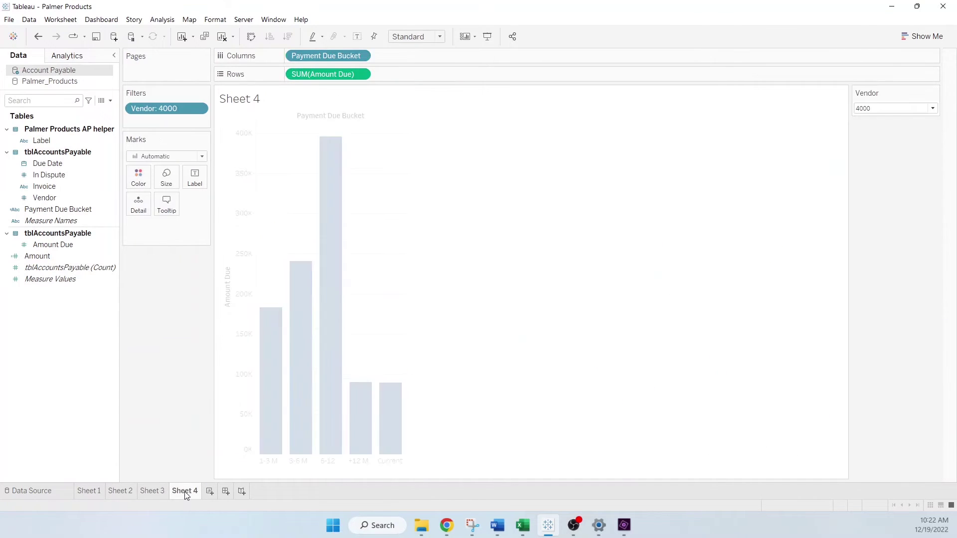
On a new Sheet 5, put Label on Columns and SUM(Amount) on Rows.
left_click(211, 491)
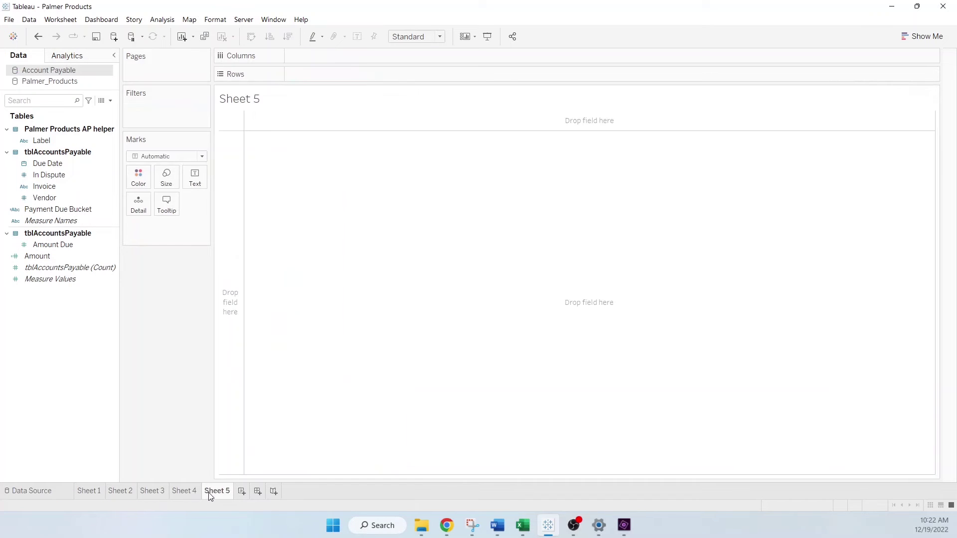
left_click(42, 141)
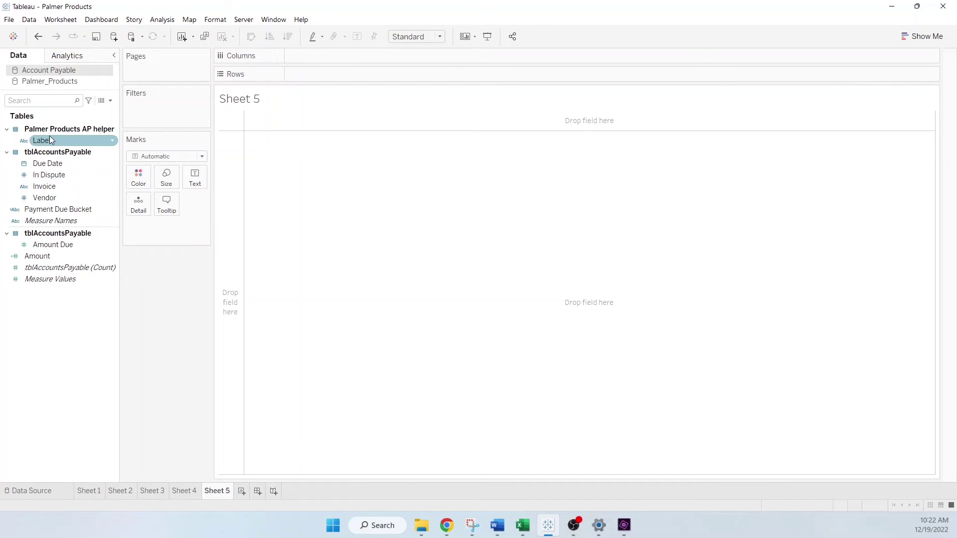
left_click_drag(49, 139, 355, 58)
left_click(37, 255)
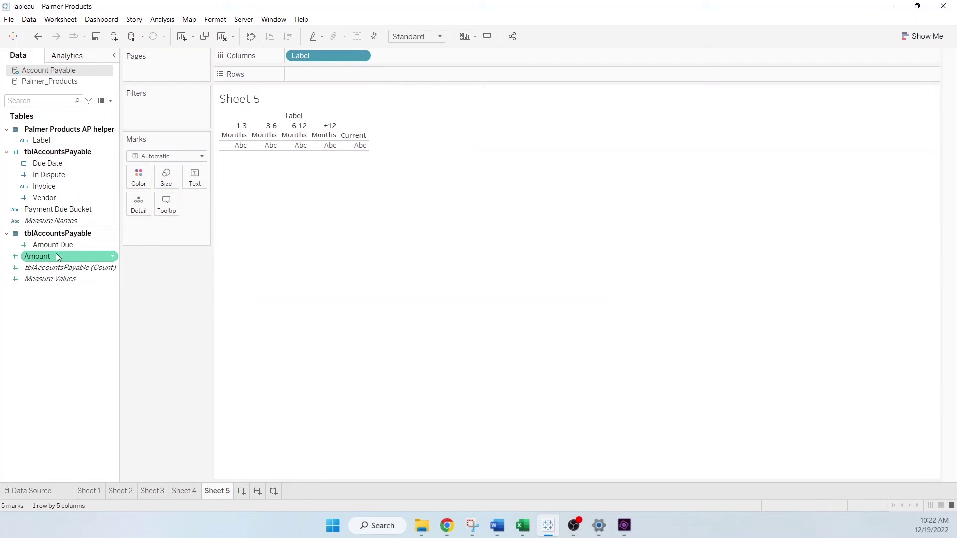
left_click_drag(37, 257, 347, 74)
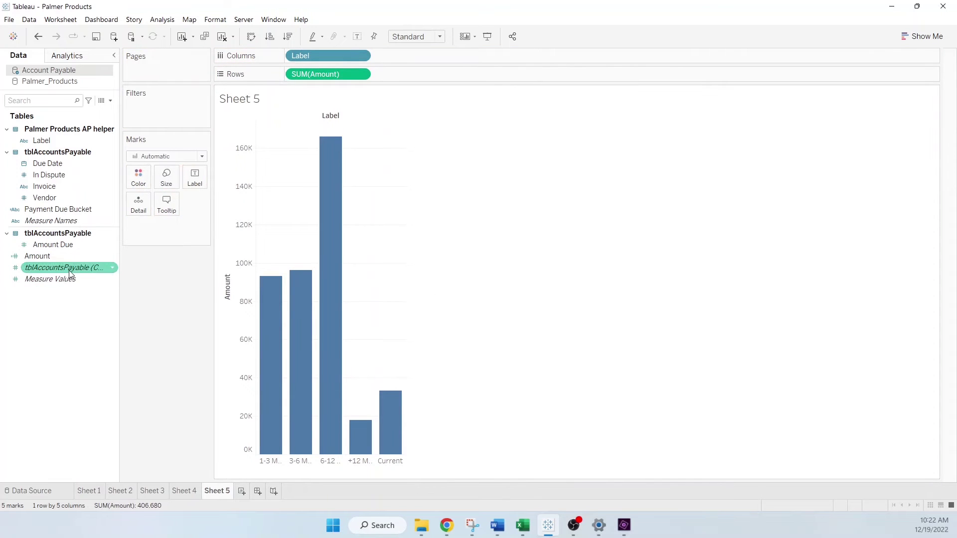
left_click(183, 491)
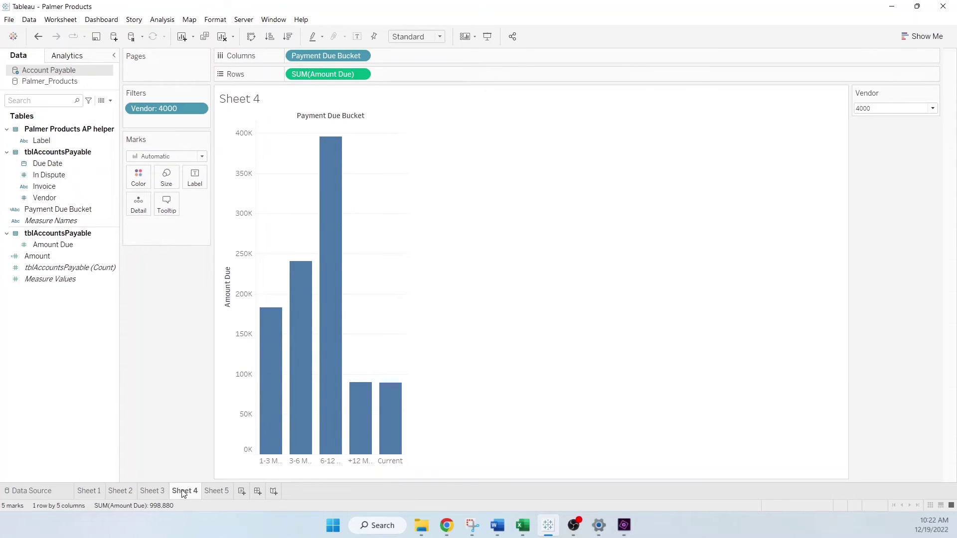
Apply Sheet 4's Vendor filter to Sheet 5 as well.
left_click(199, 108)
mouse_move(175, 172)
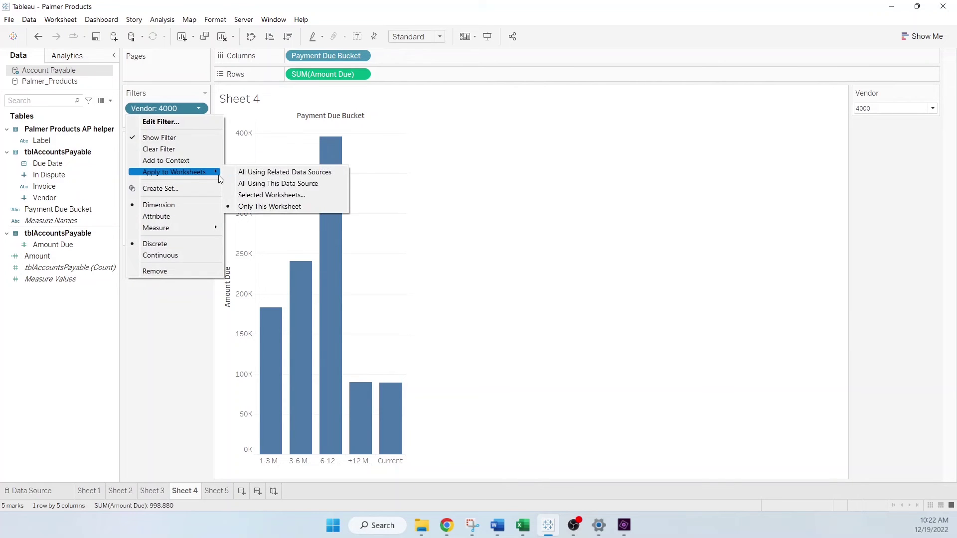
left_click(271, 195)
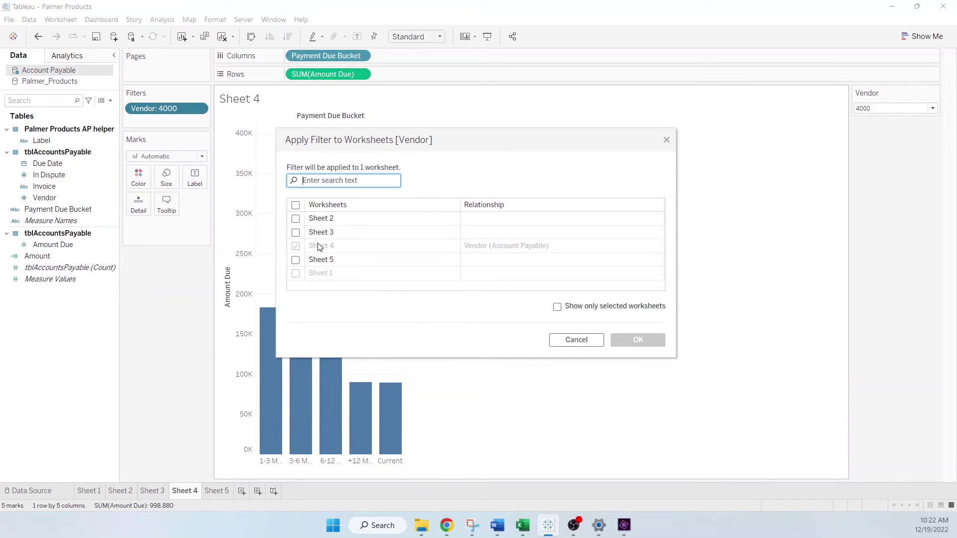
left_click(296, 259)
left_click(638, 339)
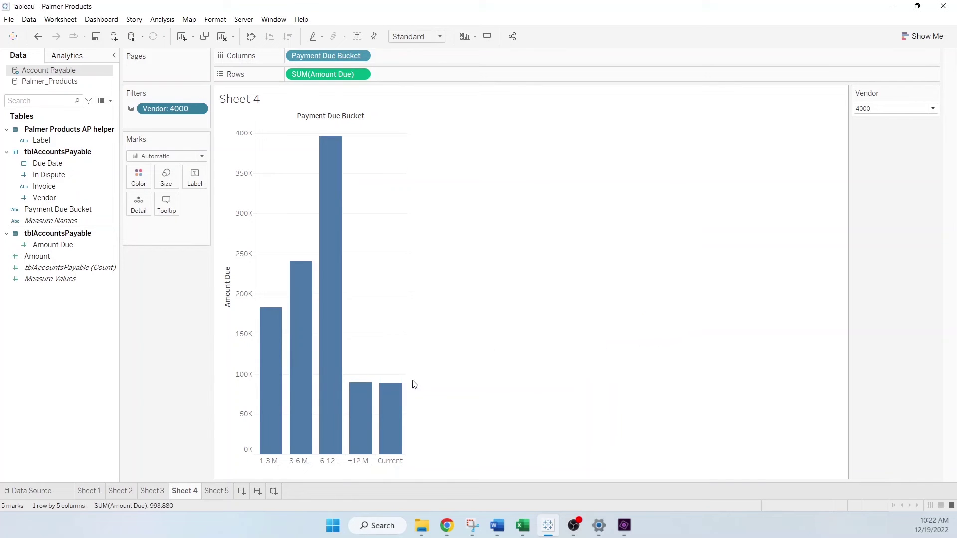
Show the Vendor filter on Sheet 5 as a single-value dropdown.
left_click(218, 491)
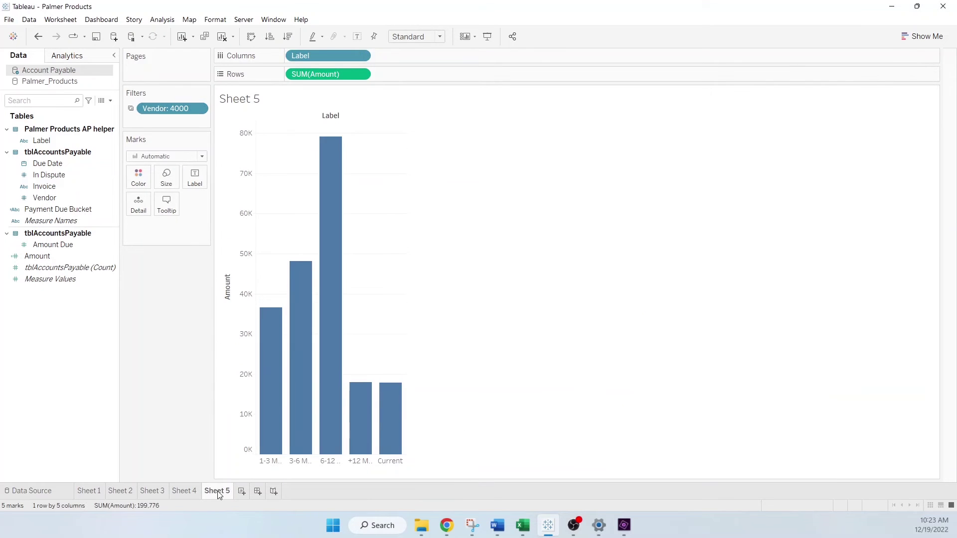
mouse_move(171, 109)
left_click(200, 108)
left_click(172, 135)
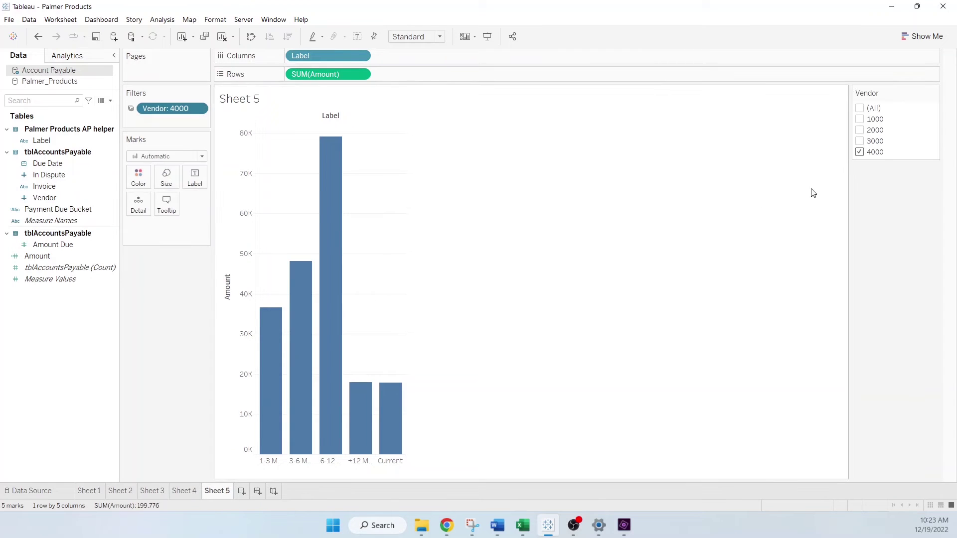
mouse_move(895, 124)
left_click(936, 95)
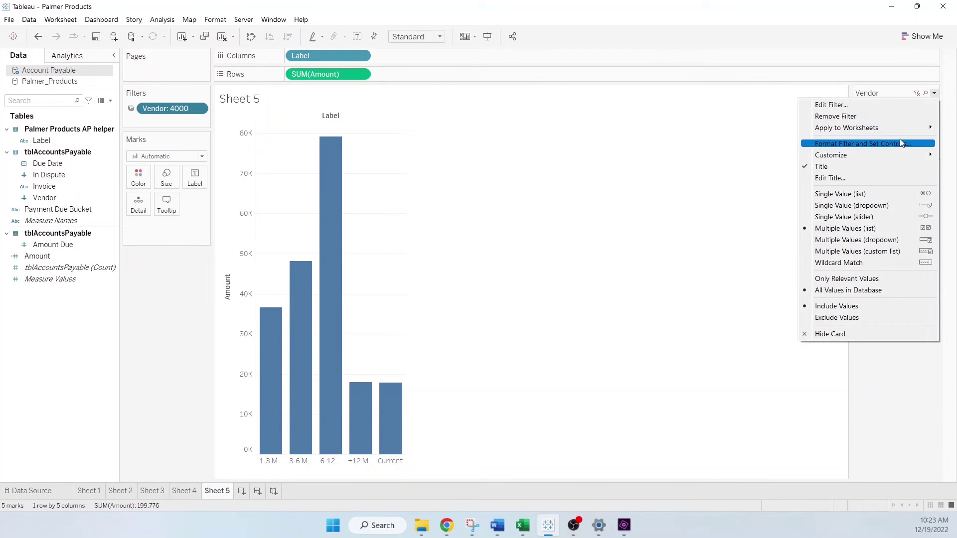
left_click(874, 205)
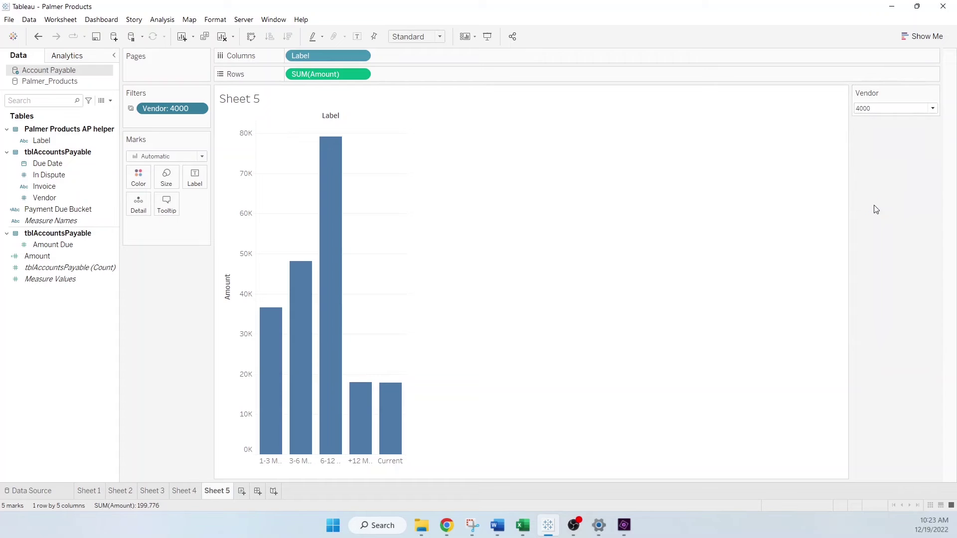
Move the Current bucket to the first column and check vendors 1000 and 2000, ending on 3000.
left_click(933, 109)
left_click(891, 128)
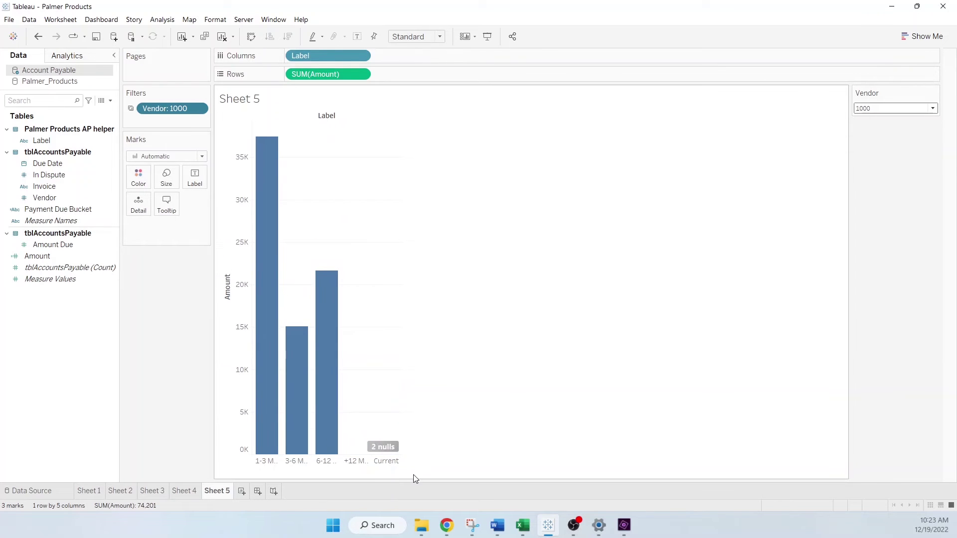
mouse_move(386, 462)
left_mouse_down()
mouse_move(261, 451)
mouse_move(255, 462)
left_mouse_up()
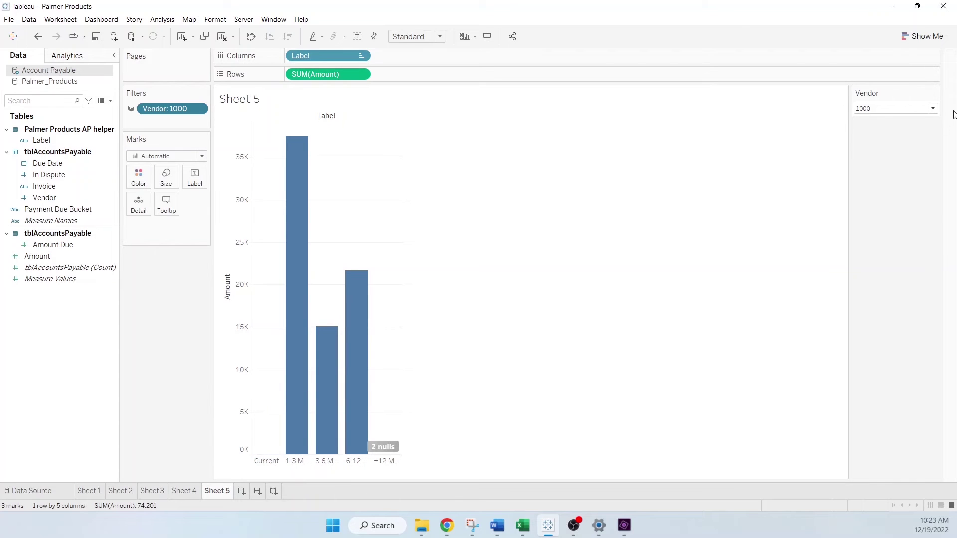
left_click(933, 109)
left_click(889, 140)
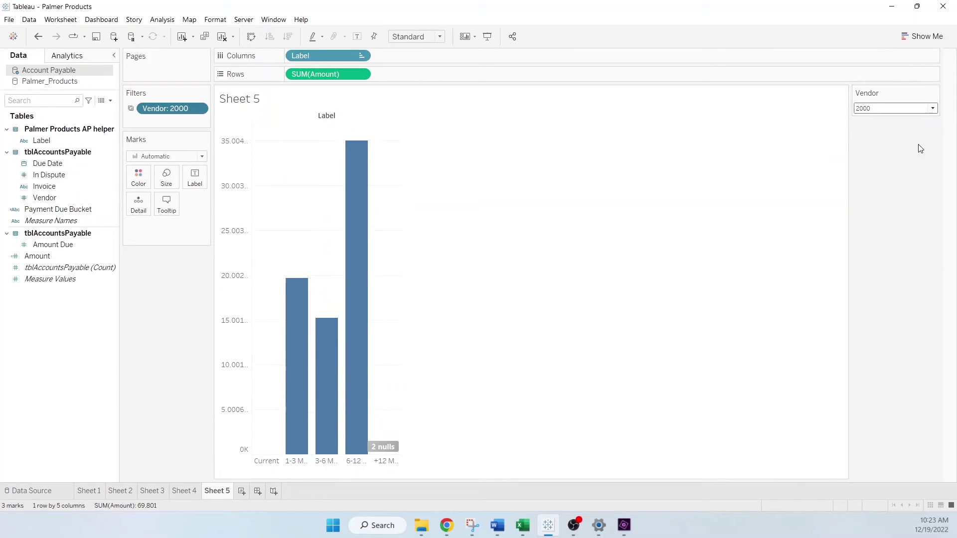
left_click(933, 110)
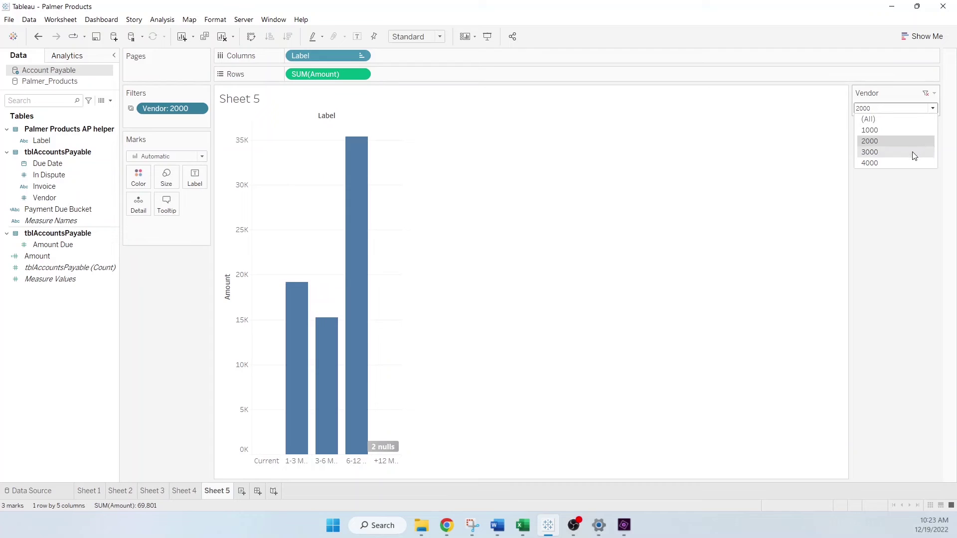
left_click(894, 153)
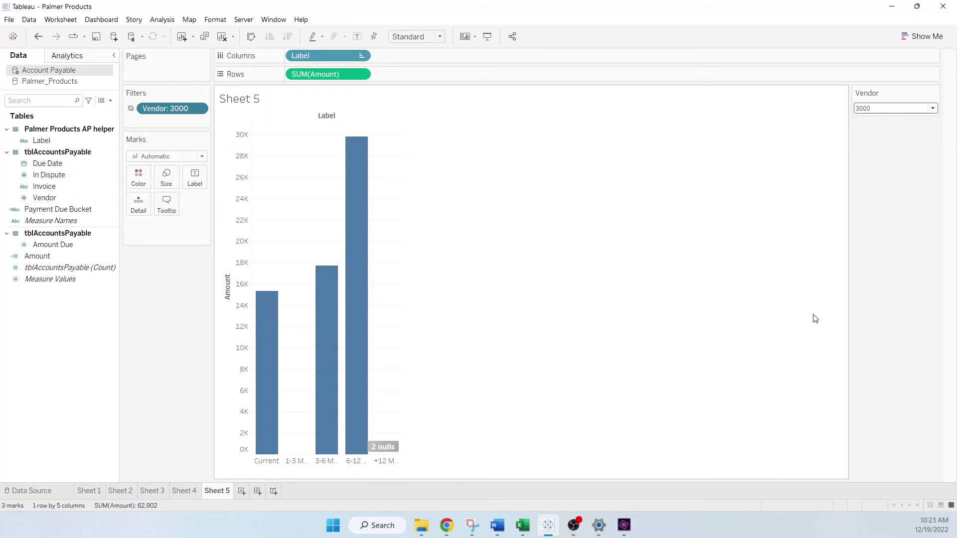
left_click(257, 491)
Place Sheet 4 and Sheet 5 side by side and hide the '2 nulls' indicator.
left_click_drag(34, 217, 224, 225)
left_click_drag(34, 232, 486, 209)
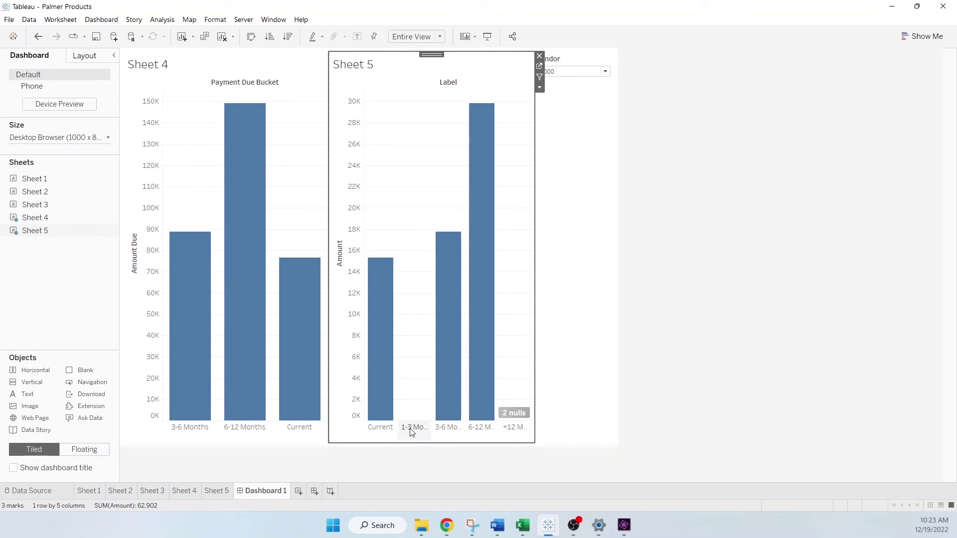
right_click(516, 414)
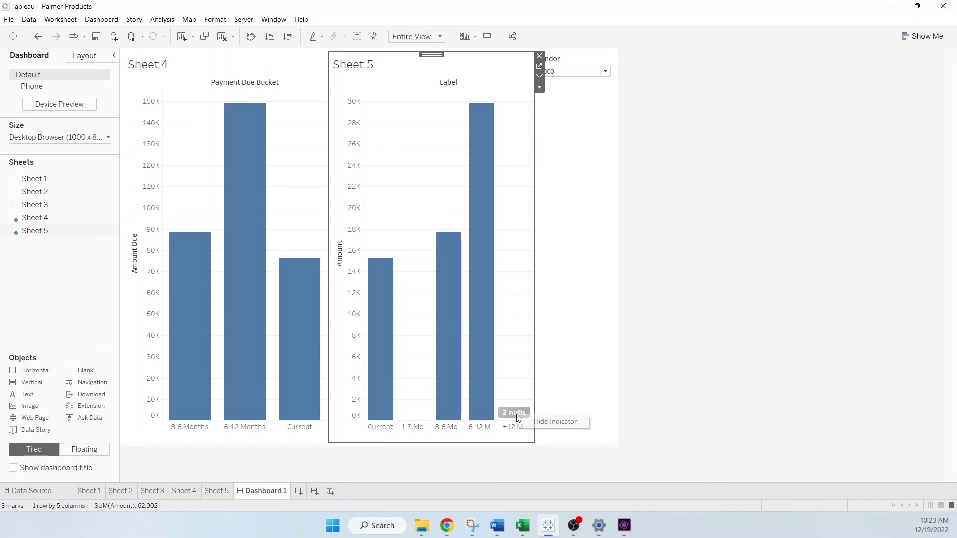
left_click(553, 422)
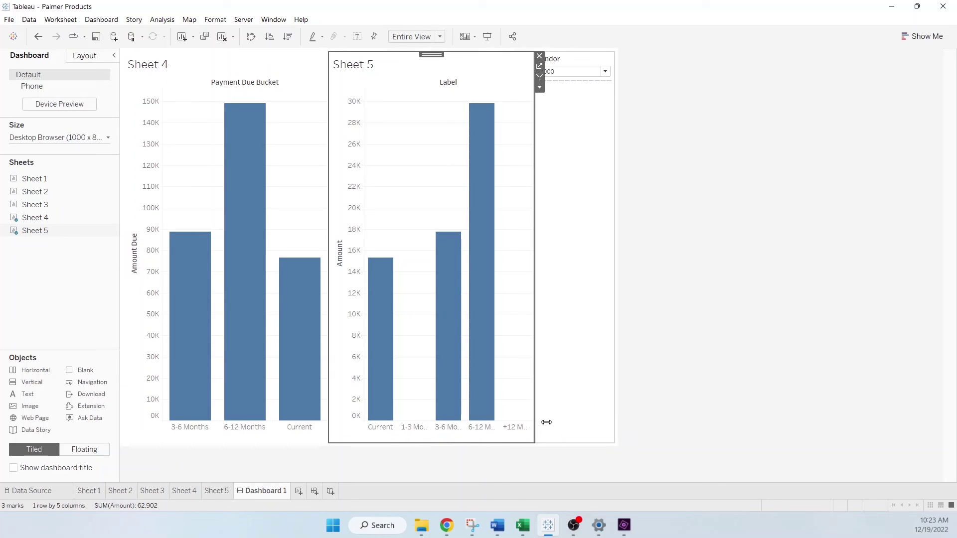
Filter both dashboard charts to vendor 2000.
left_click(605, 71)
left_click(592, 105)
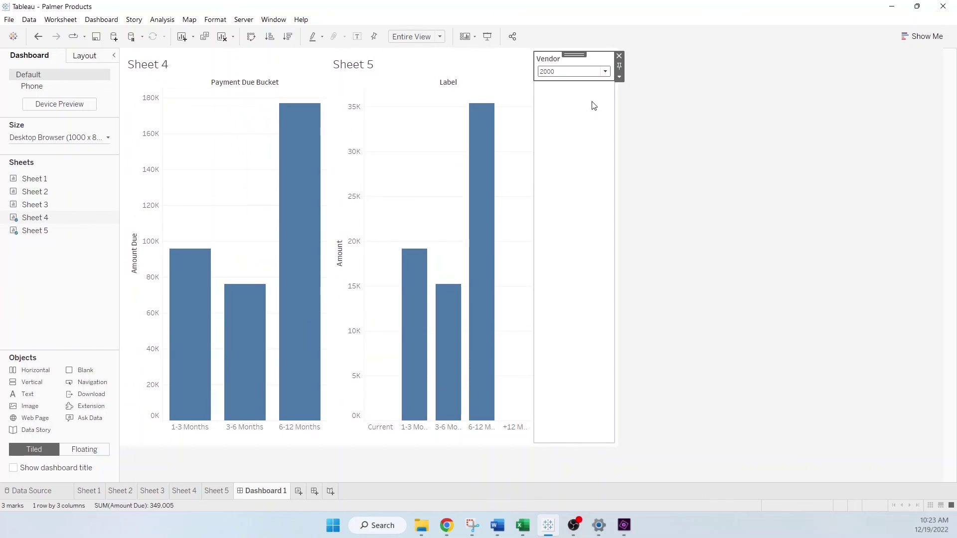
left_click(372, 446)
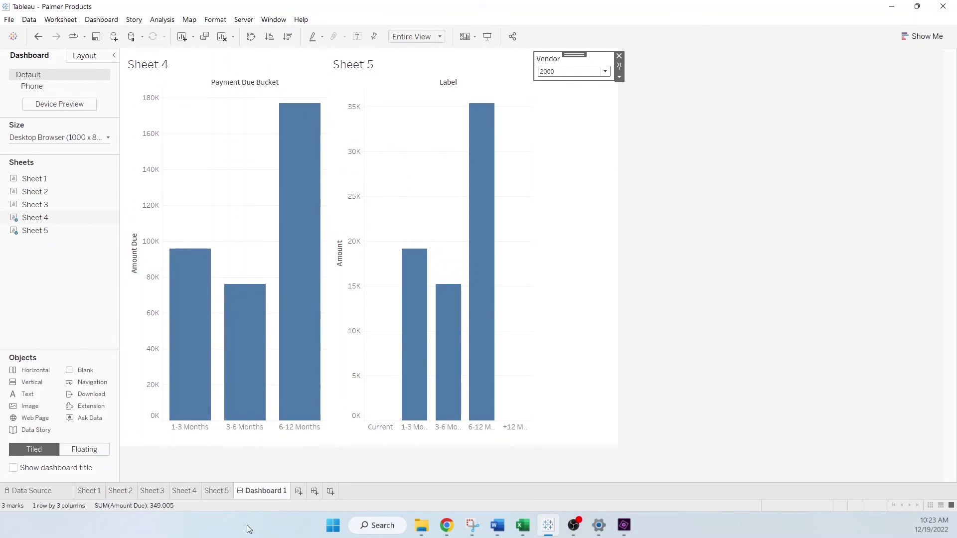
Replace SUM(Amount Due) with Amount on Sheet 4's Rows, then return to Dashboard 1.
left_click(219, 491)
left_click(188, 490)
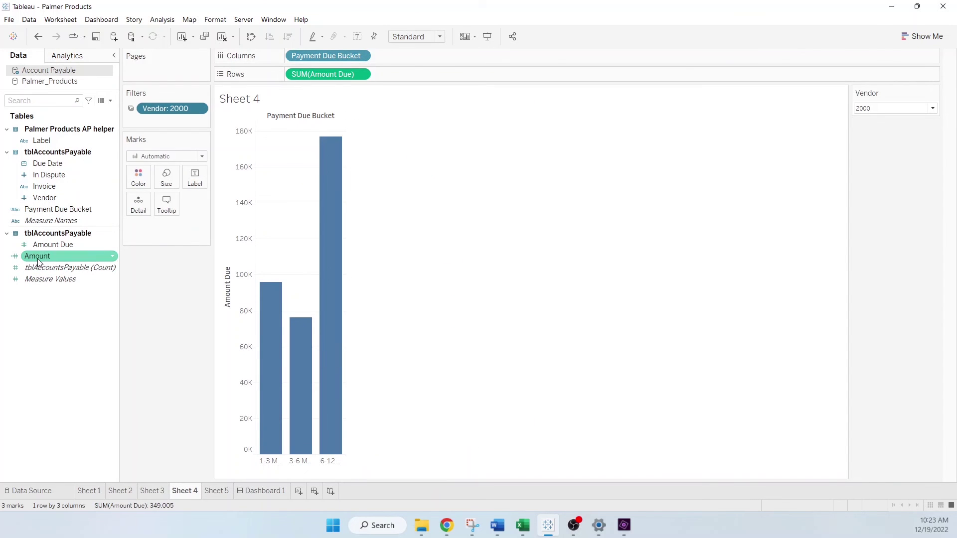
mouse_move(38, 256)
left_mouse_down()
mouse_move(273, 158)
mouse_move(327, 73)
left_mouse_up()
left_click(260, 491)
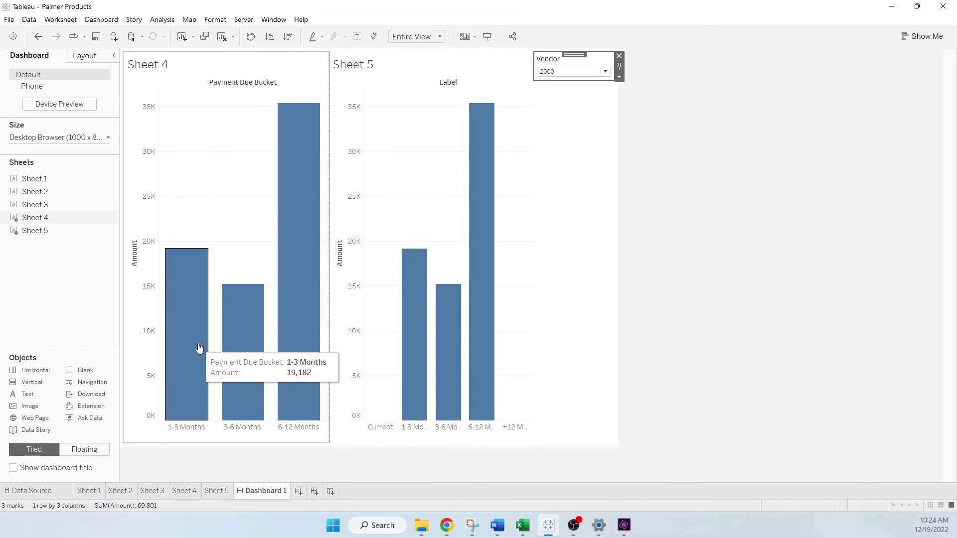
Choose vendor 1000 in the Vendor dropdown, then select the Sheet 5 and blank containers.
left_click(605, 72)
left_click(553, 93)
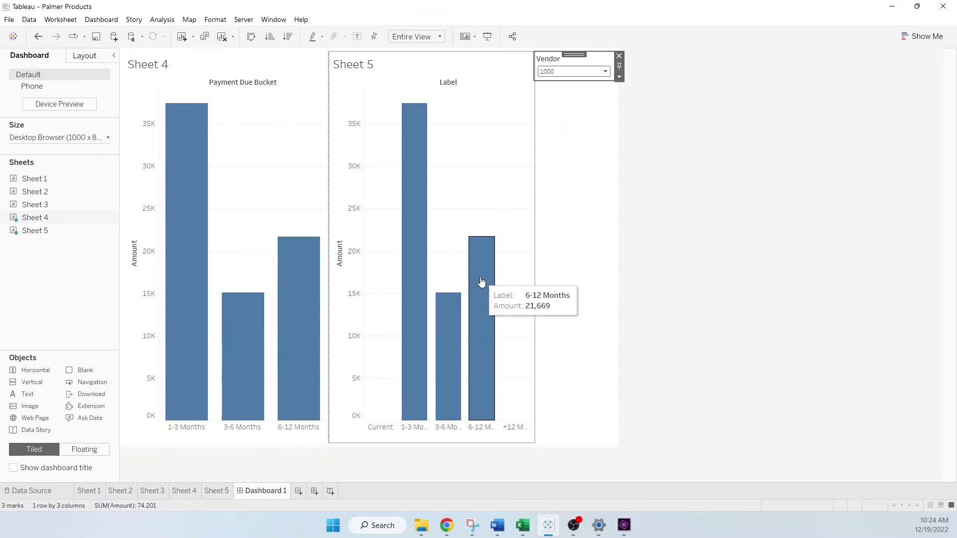
left_click(535, 328)
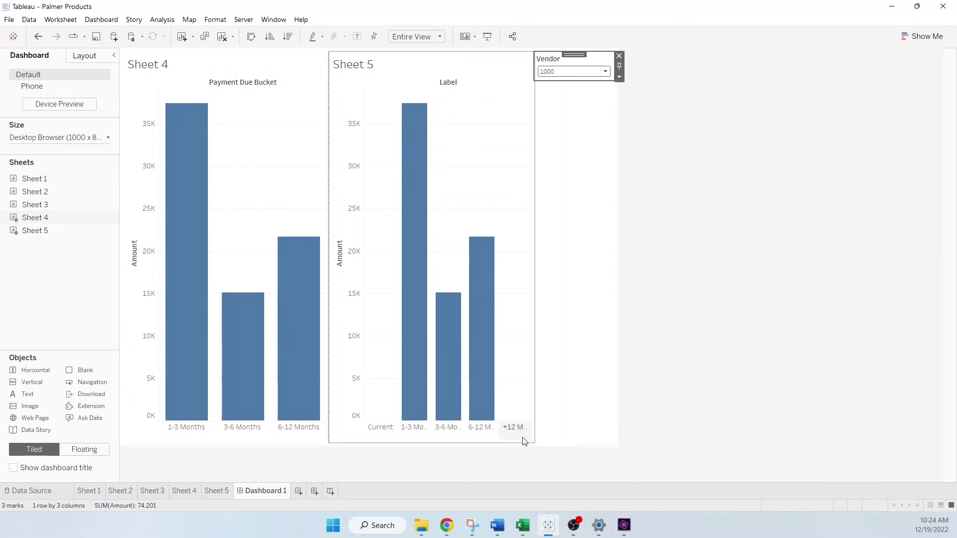
left_click(547, 428)
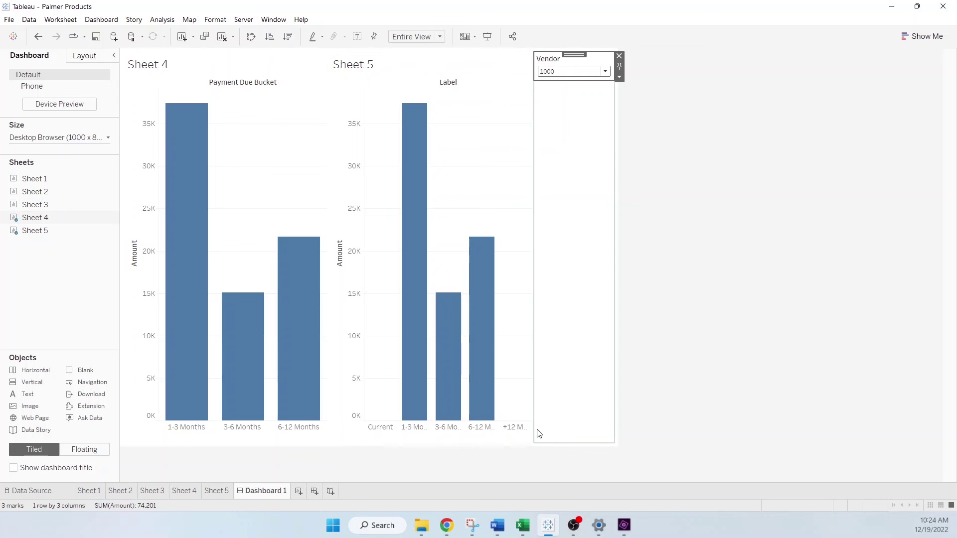